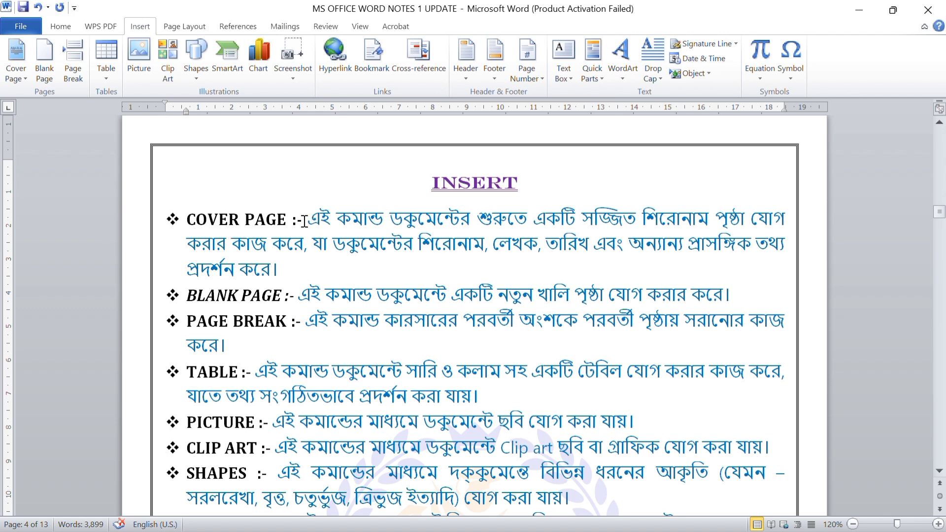
Highlight the COVER PAGE description in the Word notes and switch to the empty Document3
drag(302, 219, 601, 270)
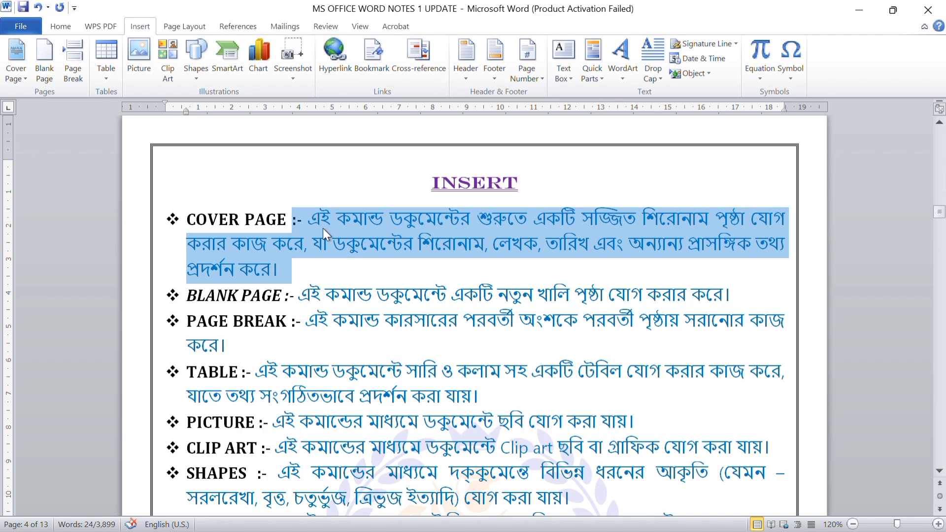
click(302, 270)
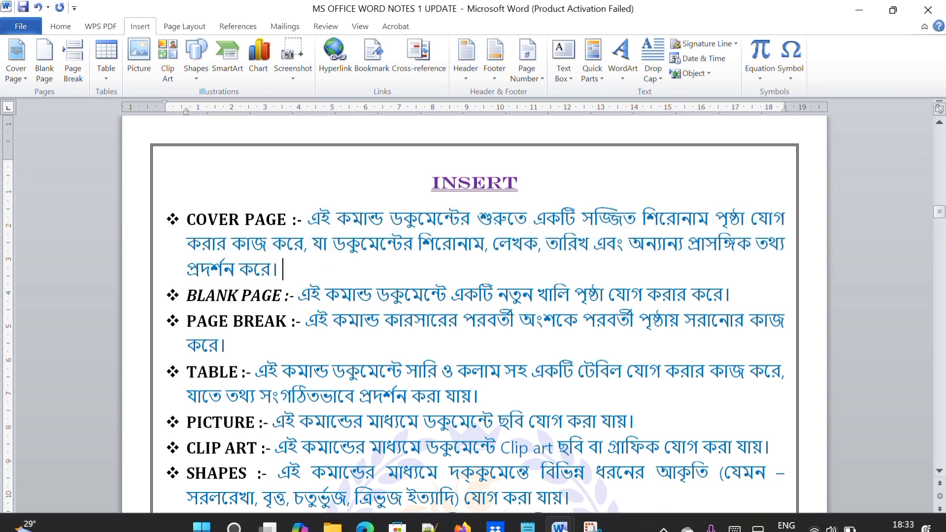
mouse_move(581, 525)
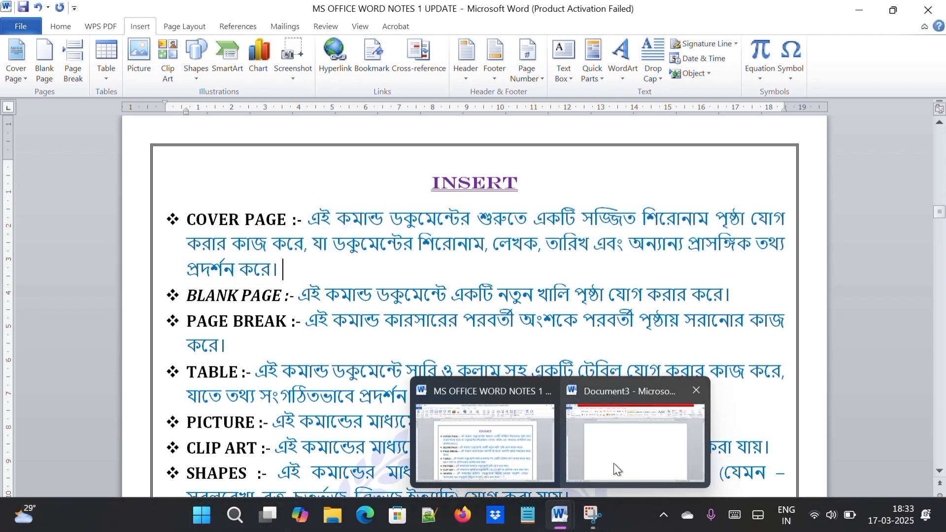
click(615, 462)
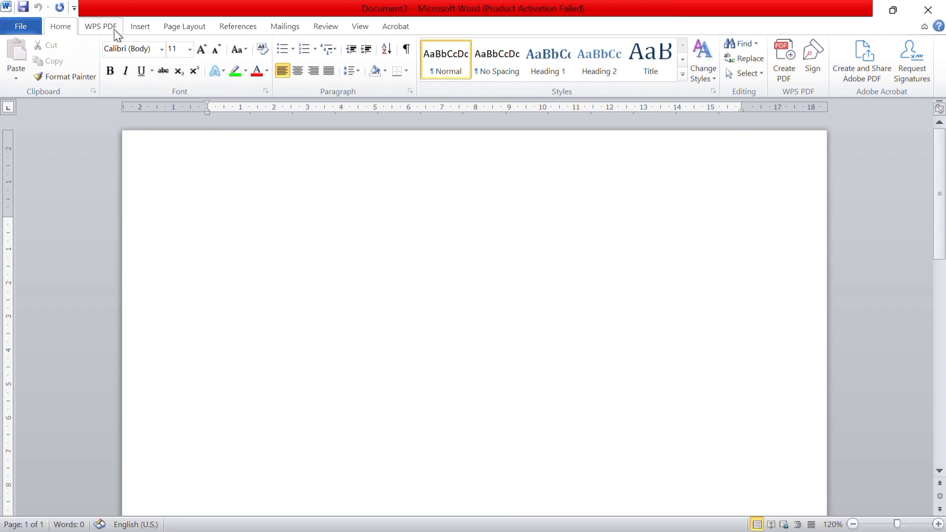
Insert the built-in Annual cover page into Document3 and look over its placeholders
click(140, 26)
click(16, 71)
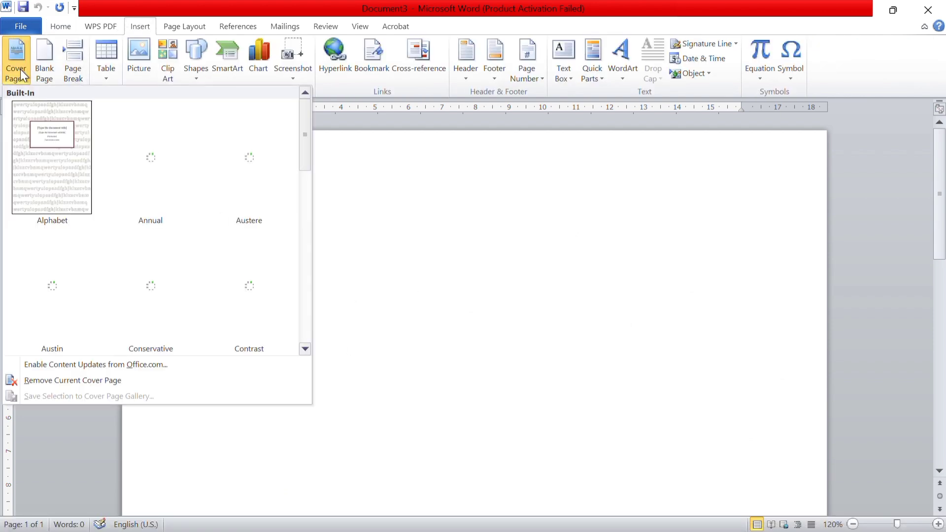
scroll(186, 236, down, 5)
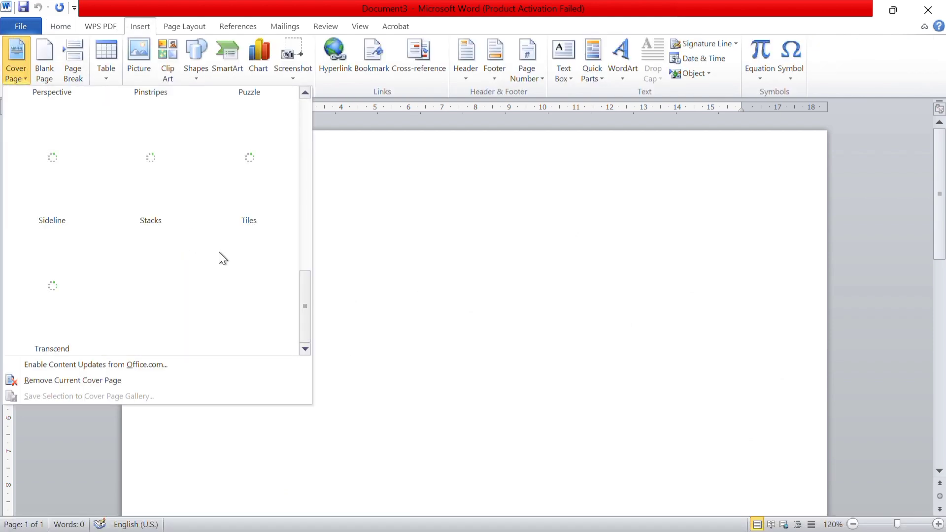
scroll(220, 258, up, 5)
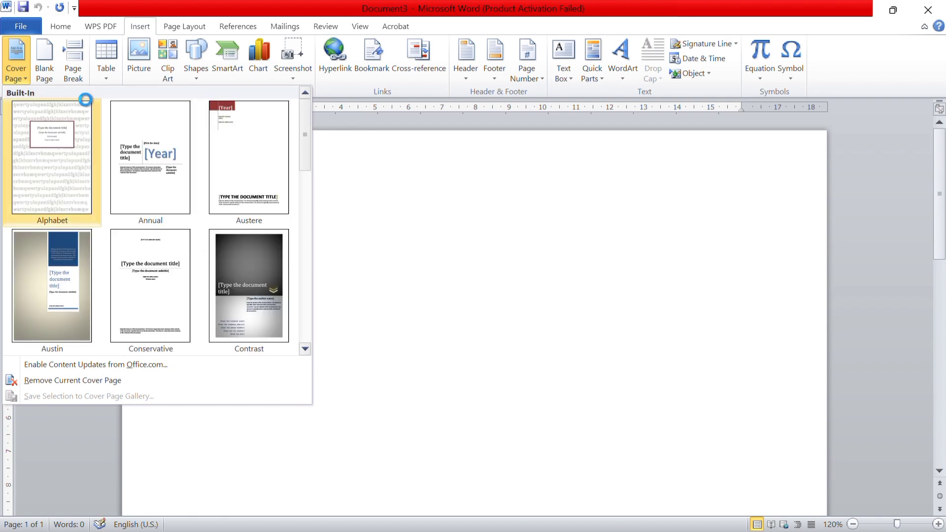
click(146, 158)
scroll(418, 276, down, 6)
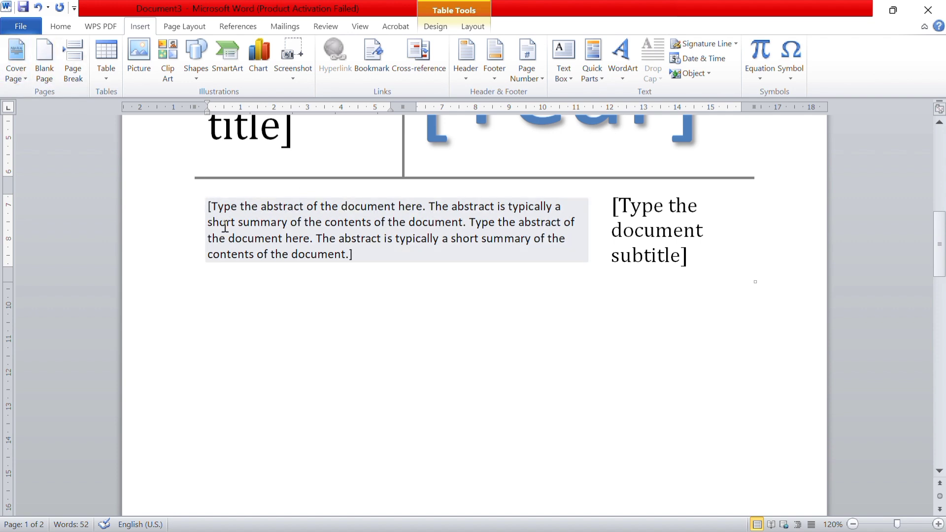
scroll(226, 226, up, 3)
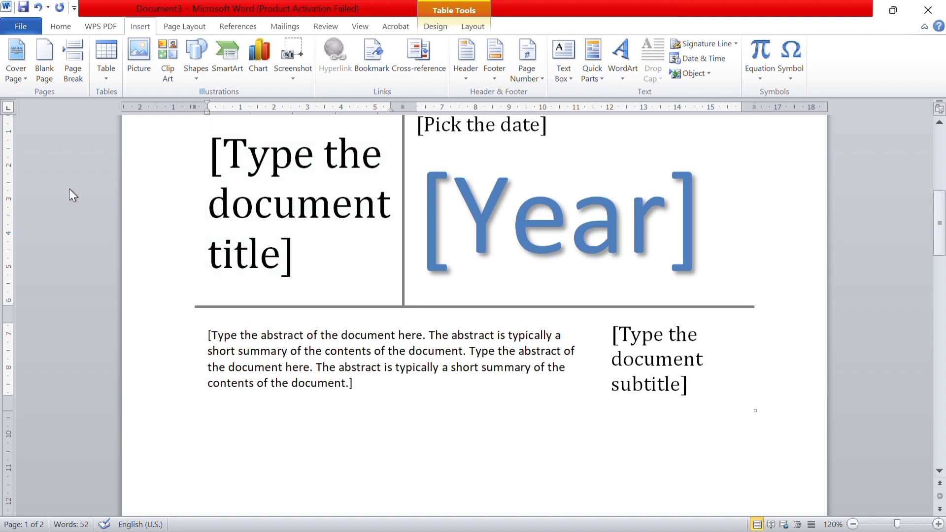
scroll(398, 362, down, 5)
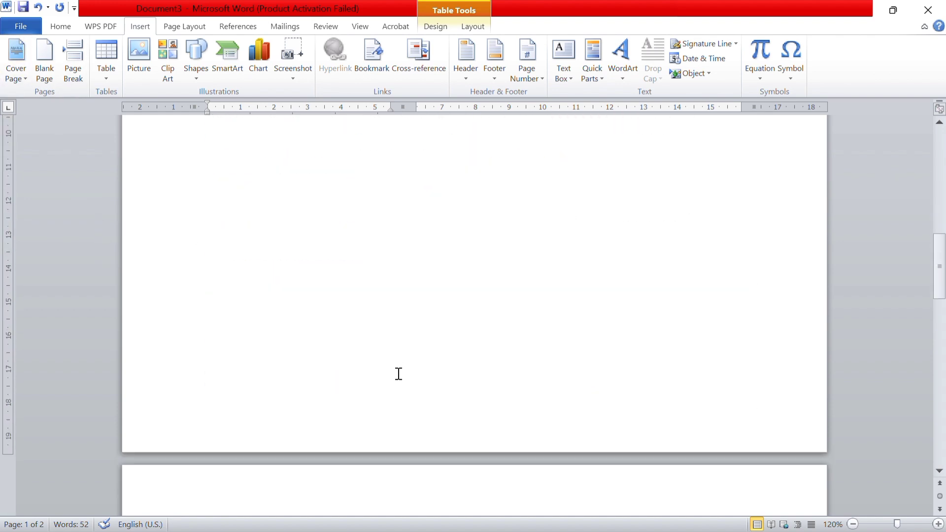
scroll(386, 356, up, 8)
scroll(385, 357, down, 4)
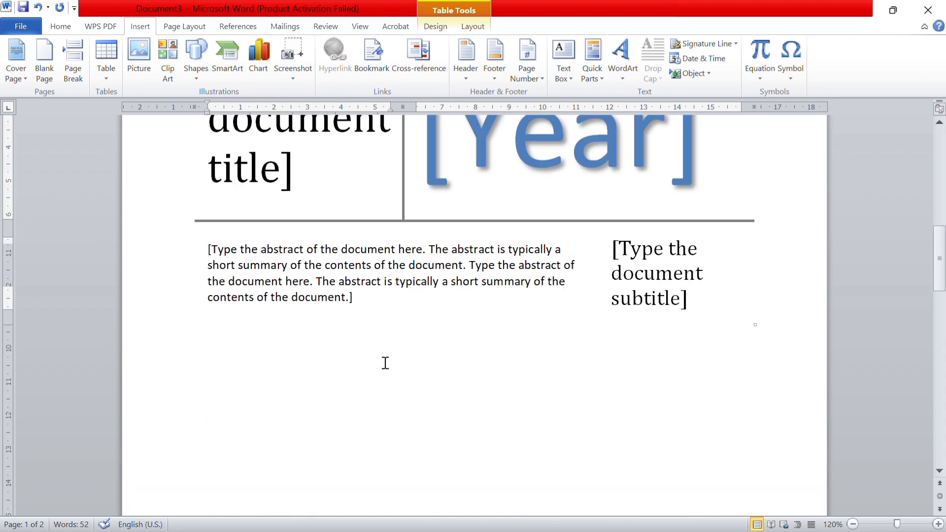
scroll(394, 374, up, 1)
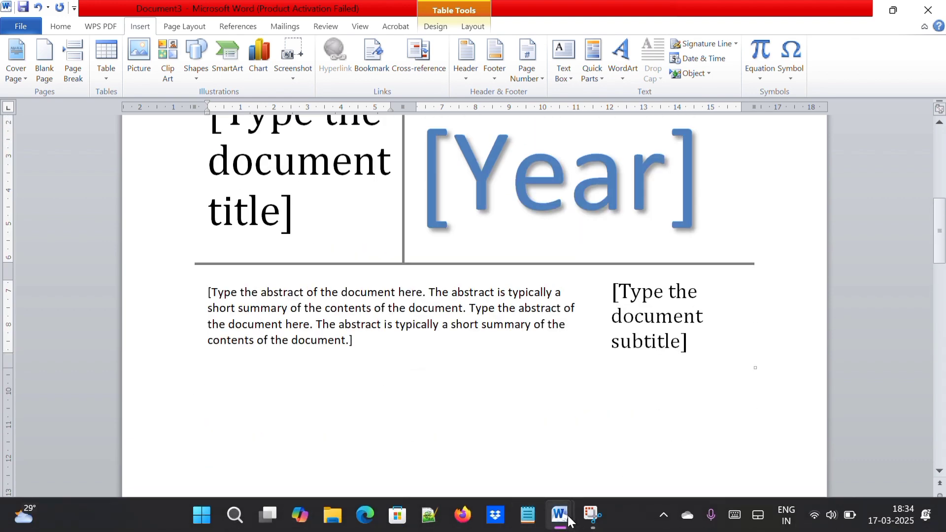
Return to the Word notes and highlight the BLANK PAGE description
mouse_move(560, 515)
click(532, 437)
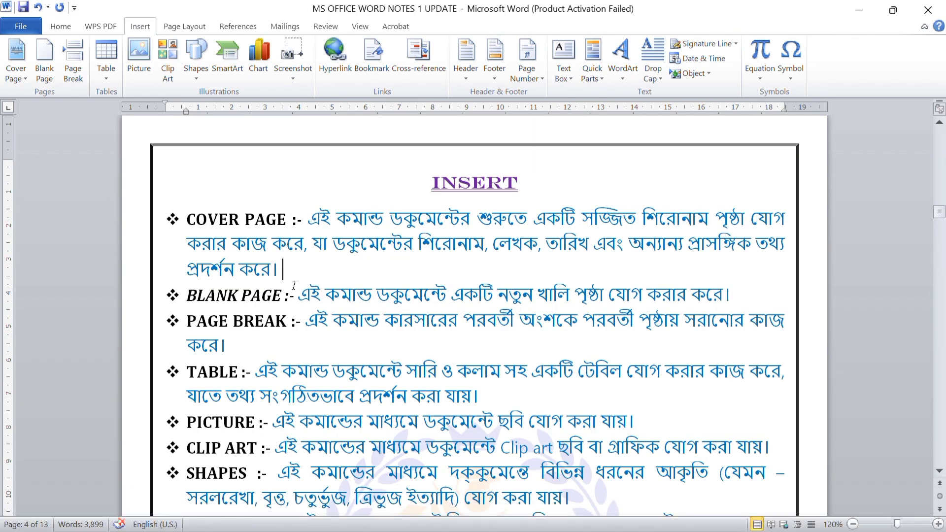
drag(300, 295, 737, 299)
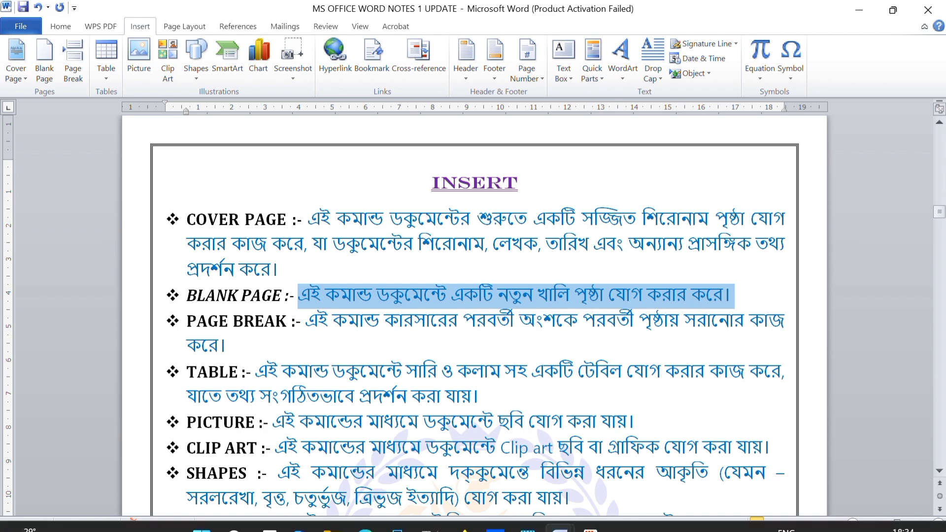
Insert a blank page in Document3 ahead of the cover page content and place the cursor on it
mouse_move(574, 525)
click(627, 451)
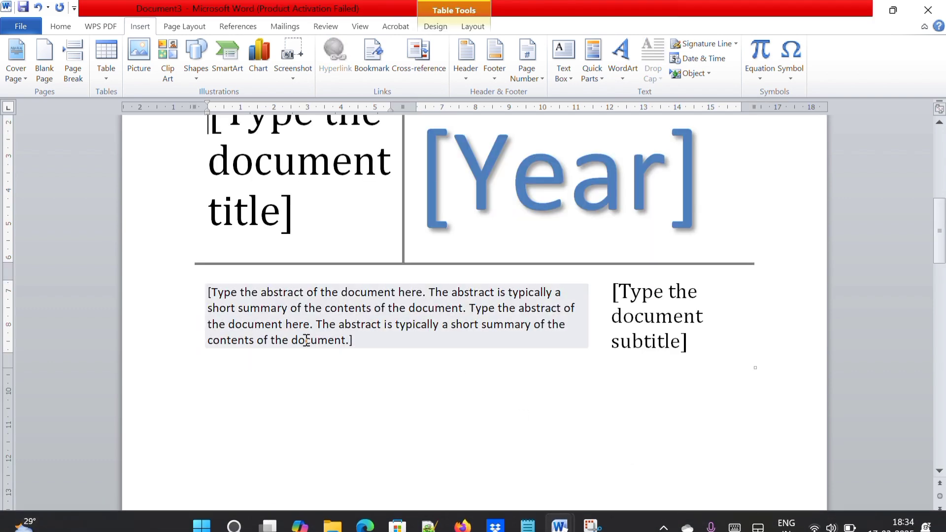
click(43, 66)
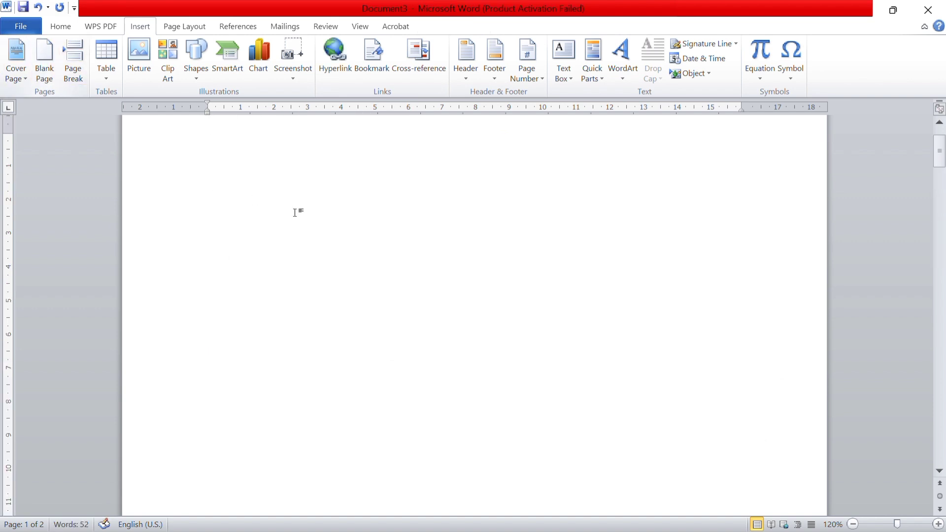
click(176, 163)
click(340, 239)
click(181, 159)
click(312, 230)
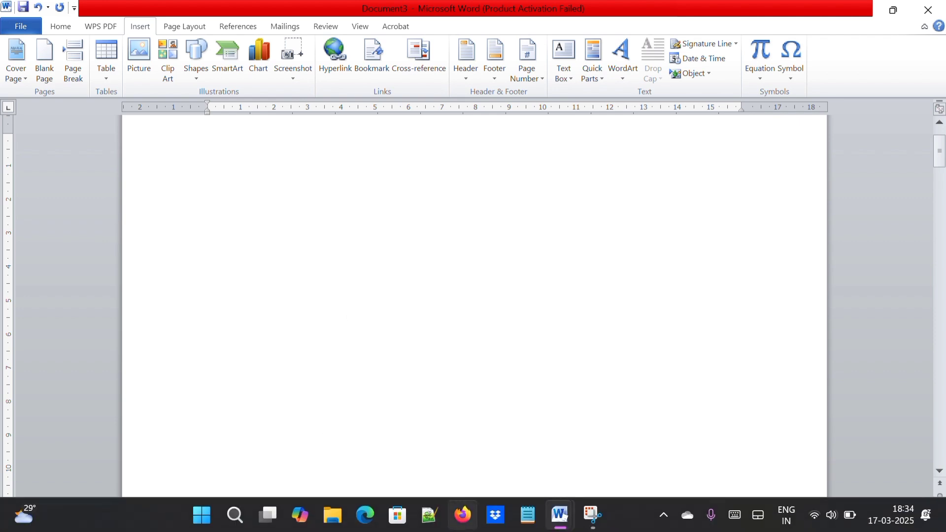
Return to the Word notes and highlight the PAGE BREAK description
mouse_move(551, 514)
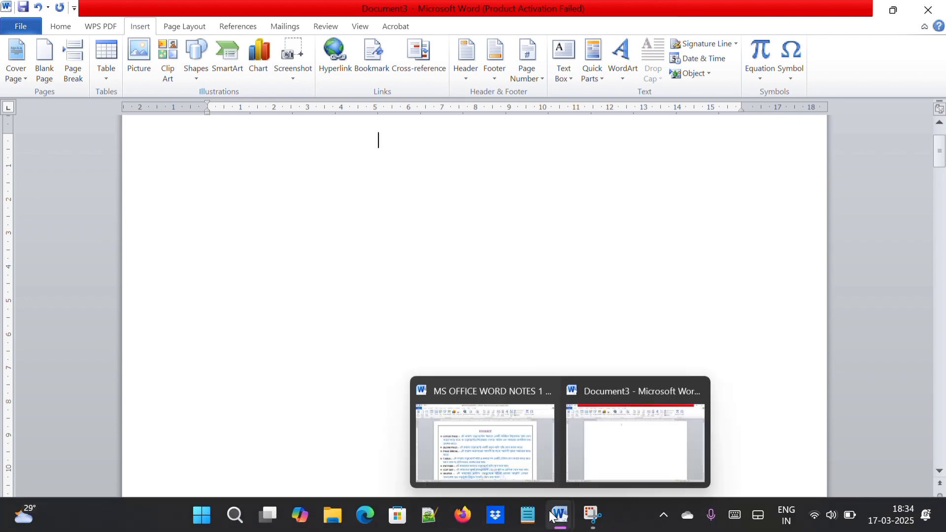
click(525, 482)
click(321, 359)
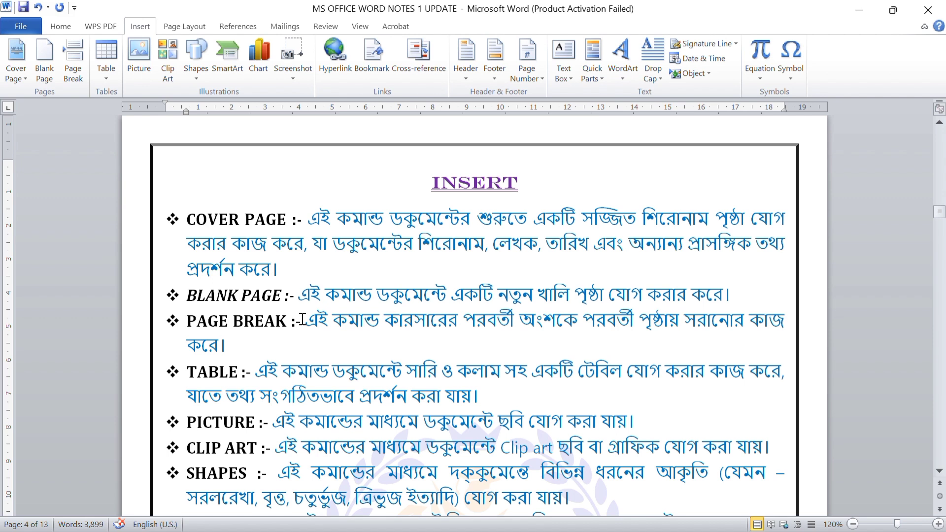
drag(306, 321, 482, 338)
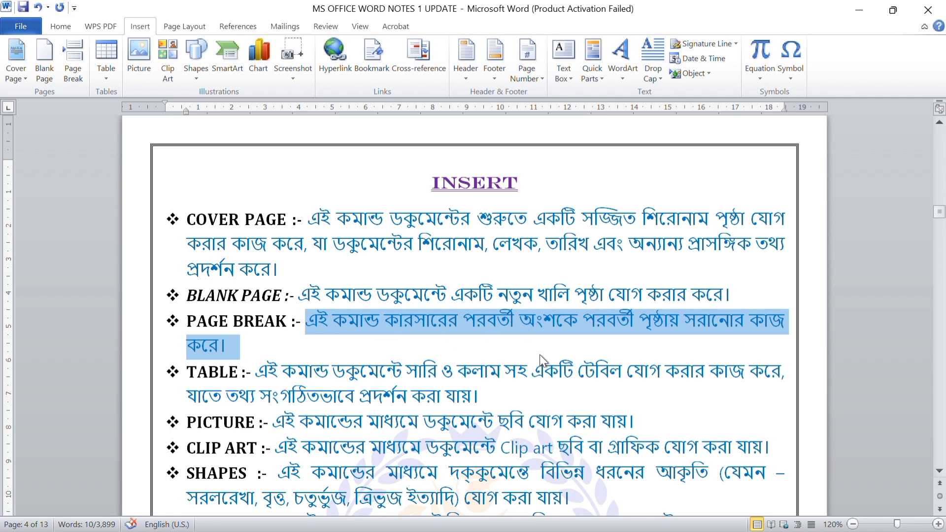
Generate seven paragraphs of sample text on page 2 of Document3 with =RAND(7)
mouse_move(552, 527)
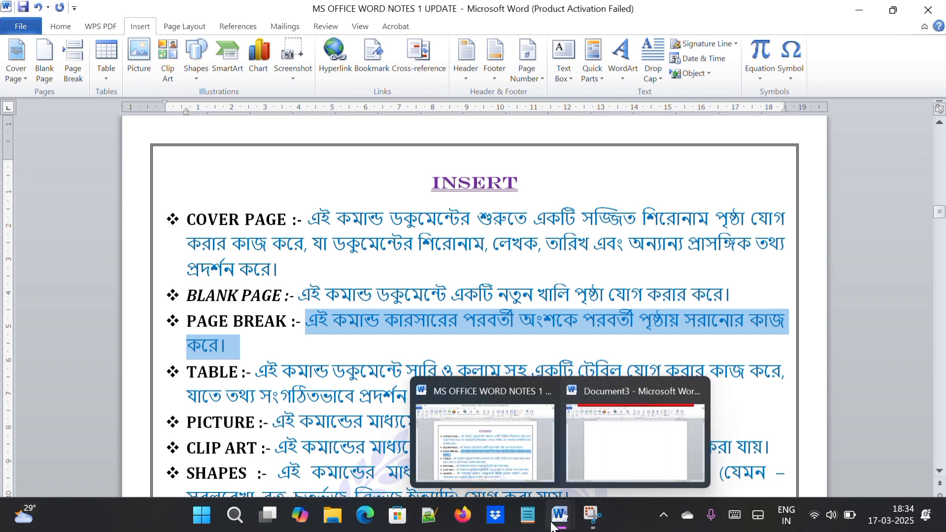
click(611, 428)
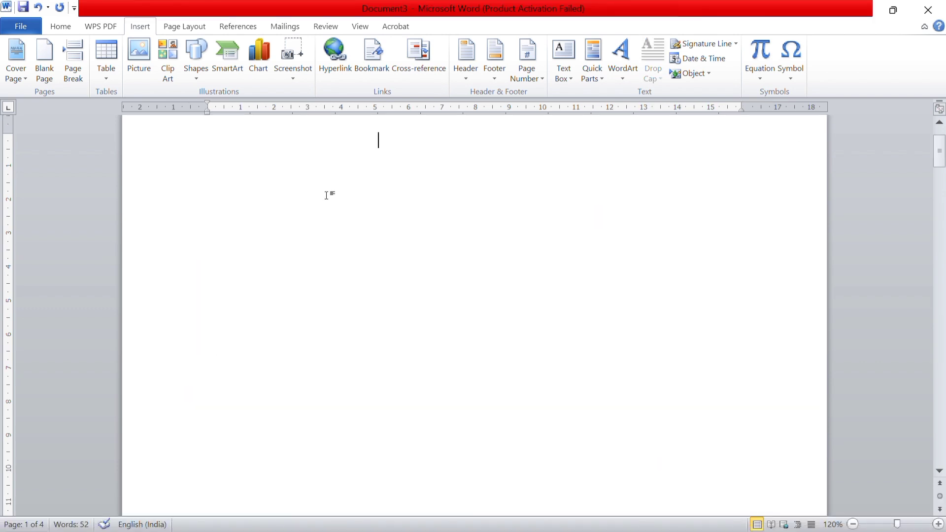
key(ctrl+Return)
text(=RA)
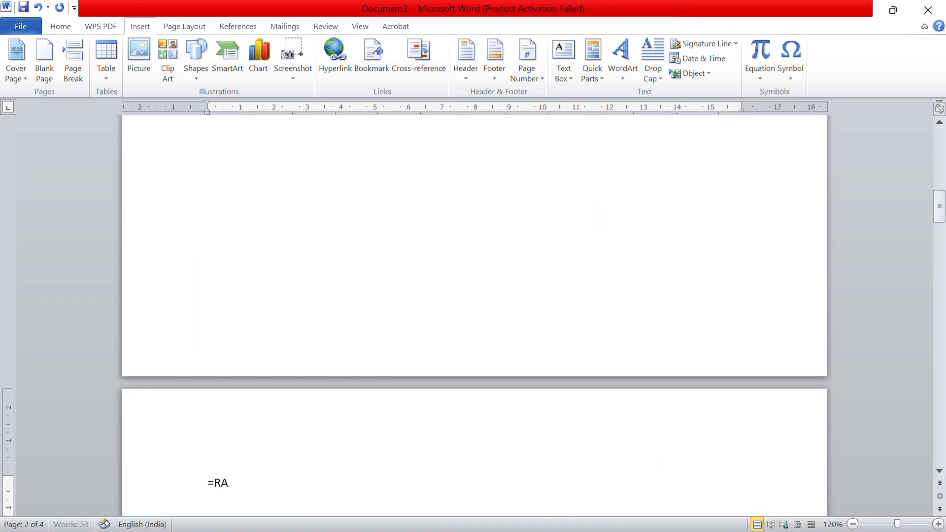
text(ND(7))
key(Return)
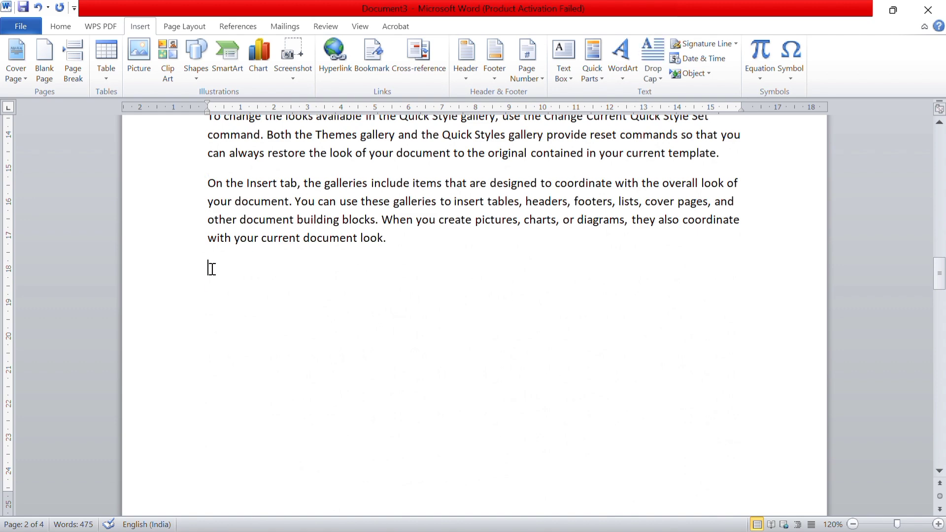
Insert a page break before the second-to-last sample paragraph, which begins "To change the overall look of your document"
drag(212, 269, 191, 311)
click(208, 308)
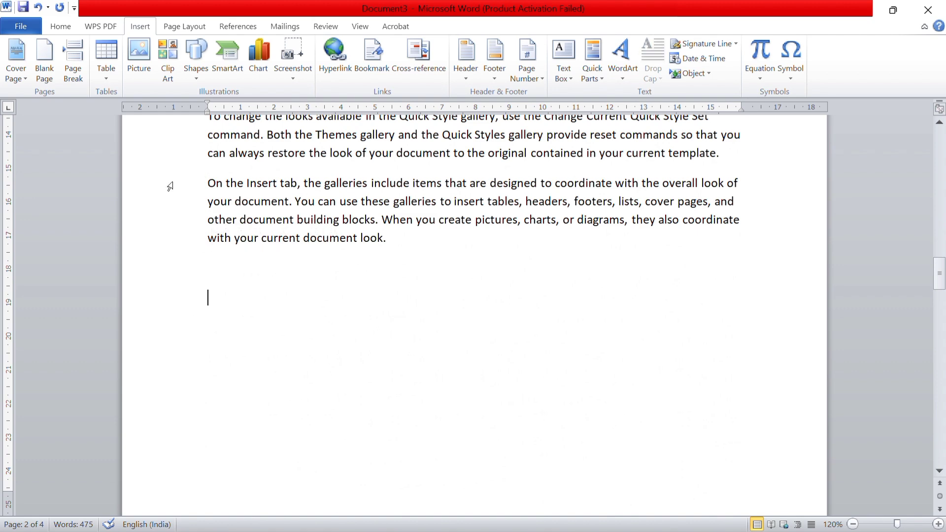
click(205, 186)
scroll(205, 186, up, 3)
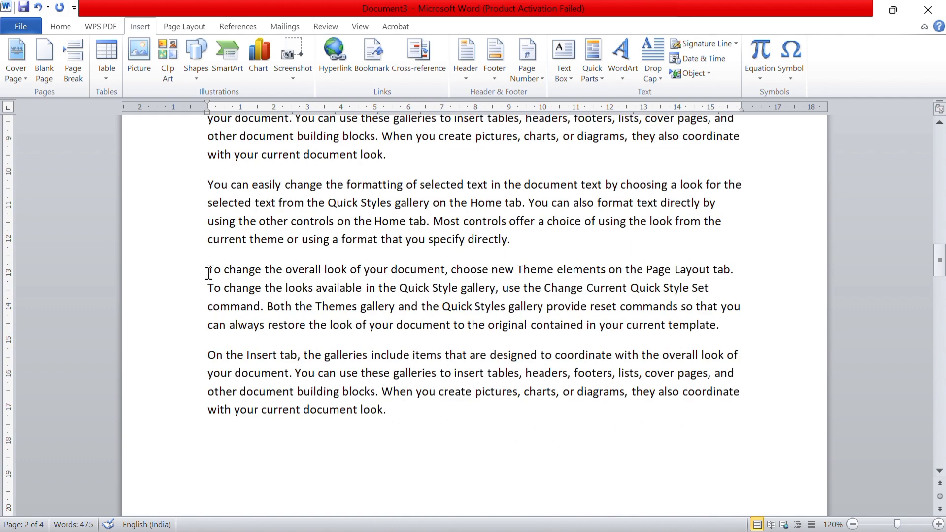
click(209, 271)
click(76, 65)
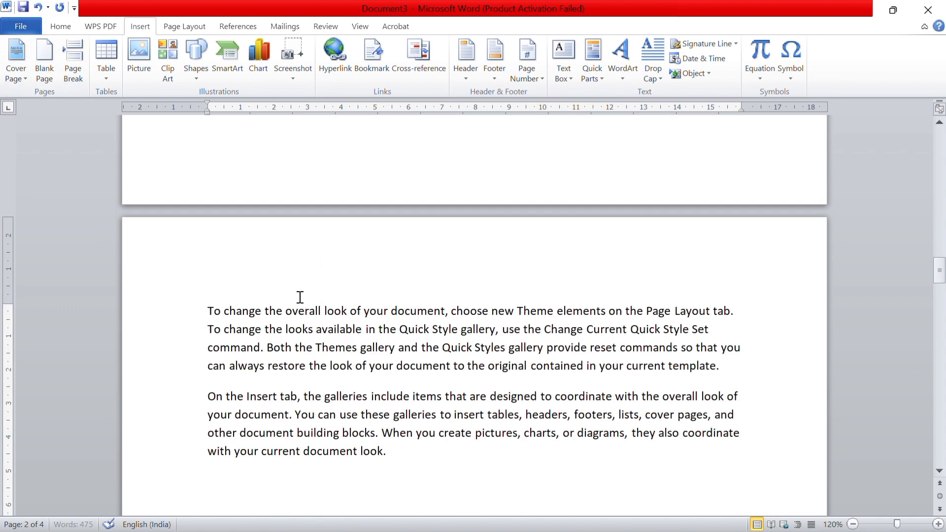
scroll(300, 298, up, 5)
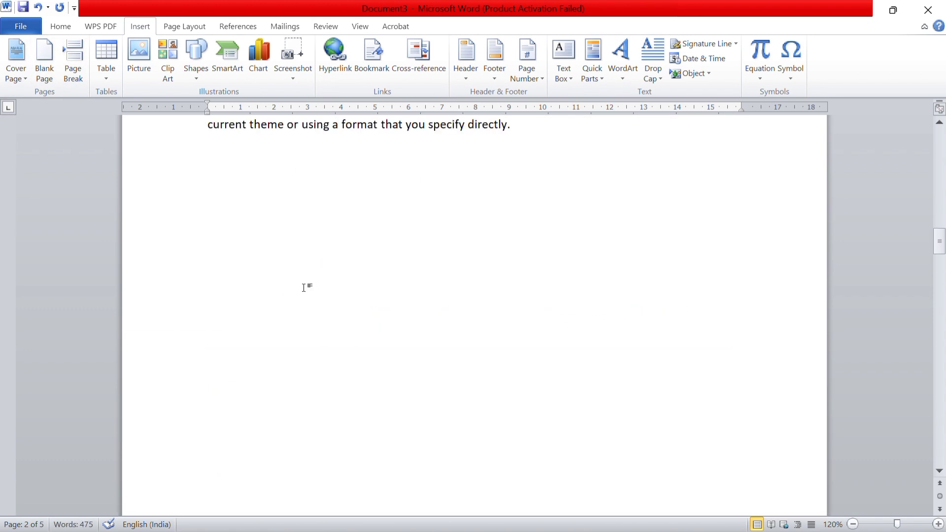
scroll(304, 288, up, 3)
key(ctrl+z)
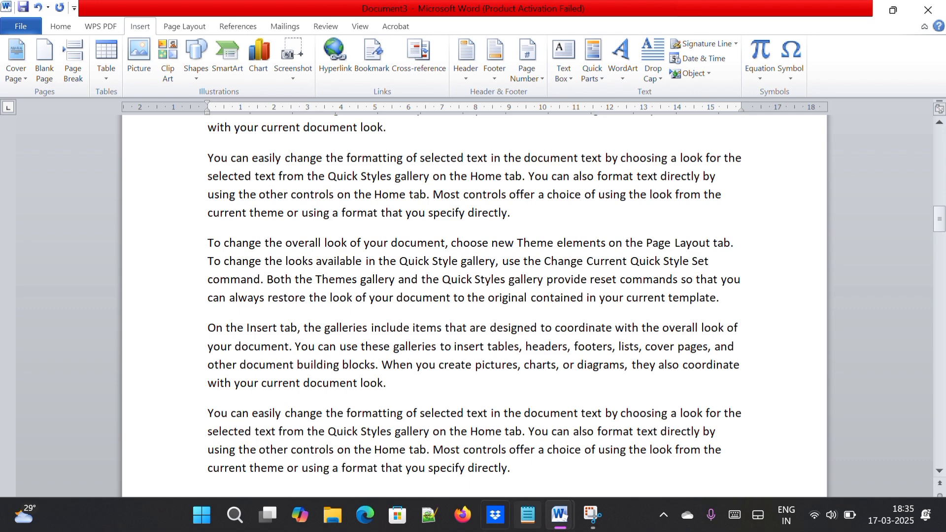
Return to the Word notes and highlight the TABLE description
mouse_move(560, 527)
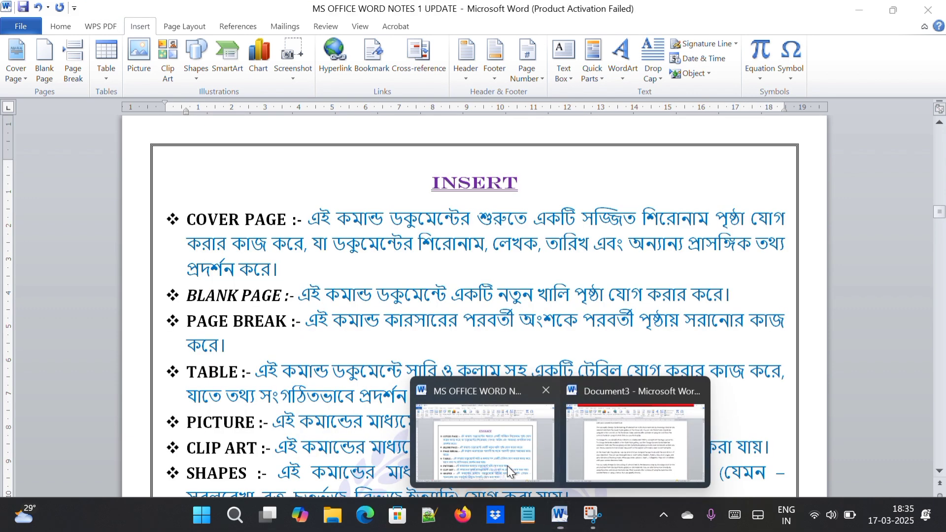
click(507, 466)
click(271, 427)
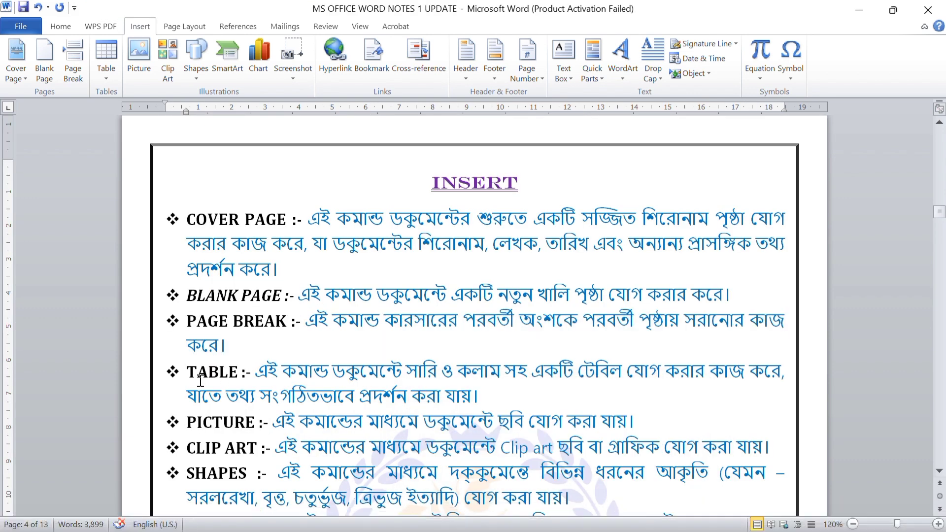
drag(256, 372, 674, 404)
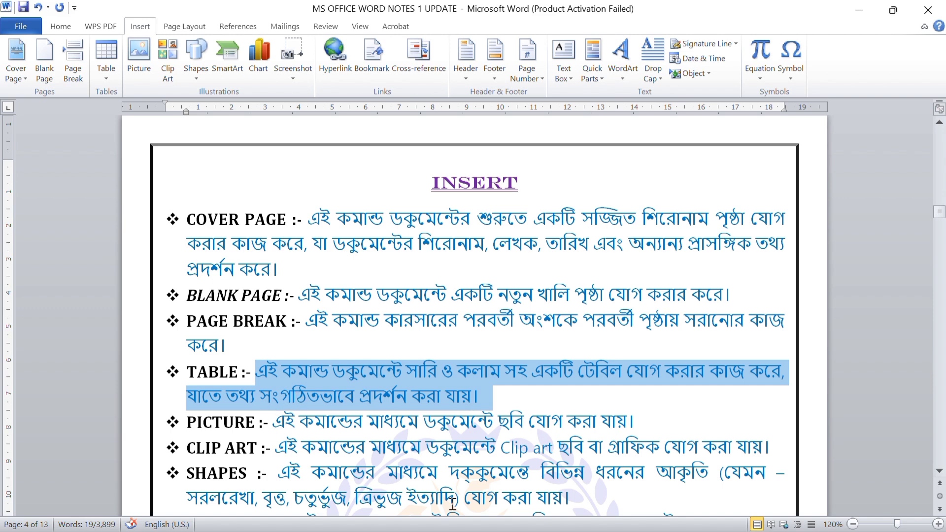
Switch back to Document3 and insert another blank page
mouse_move(558, 520)
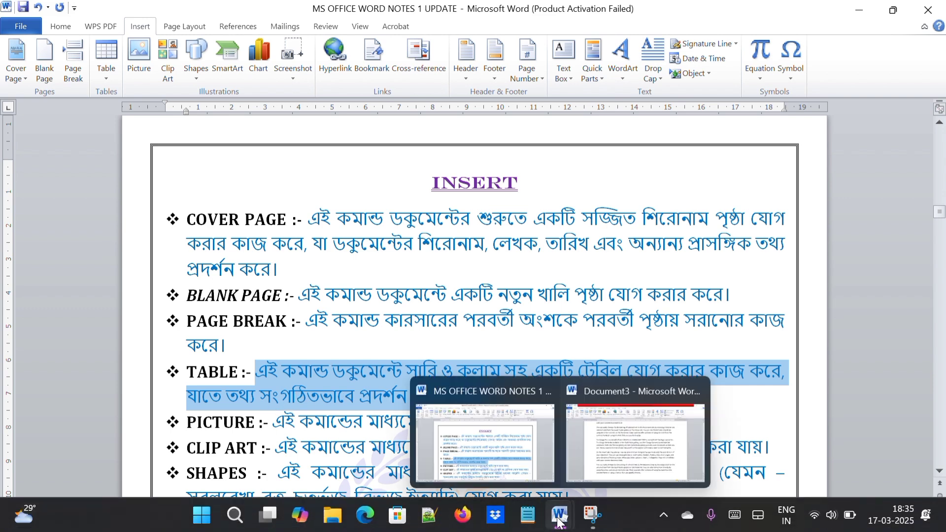
click(606, 448)
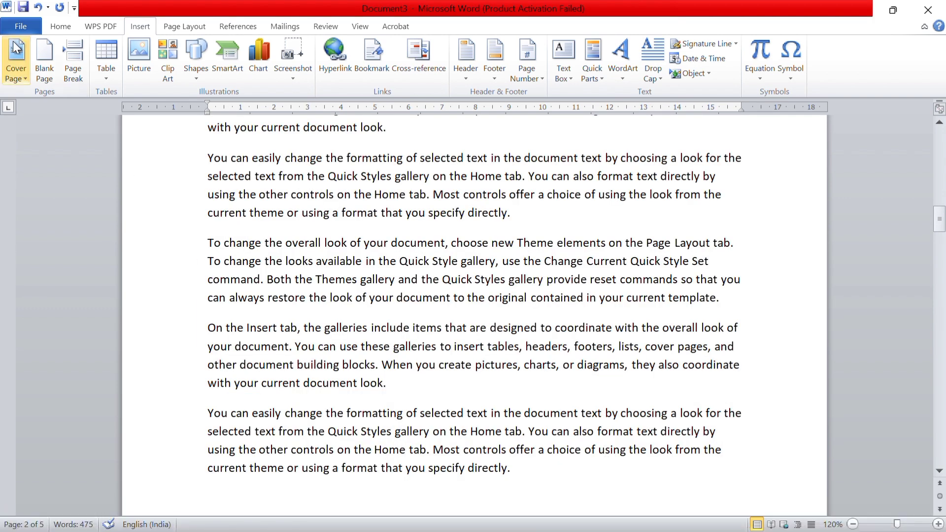
click(41, 58)
scroll(340, 331, up, 15)
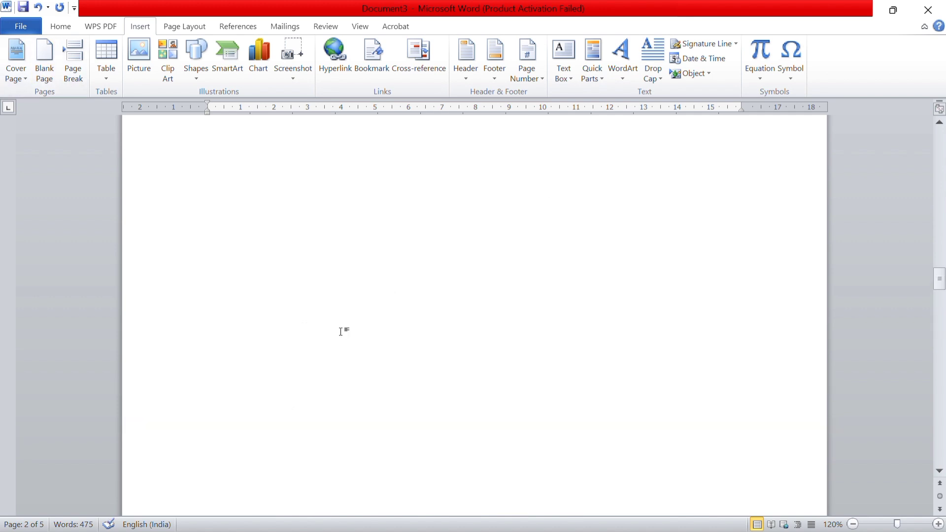
Insert a table of 9 columns by 6 rows at the start of page 3
click(217, 219)
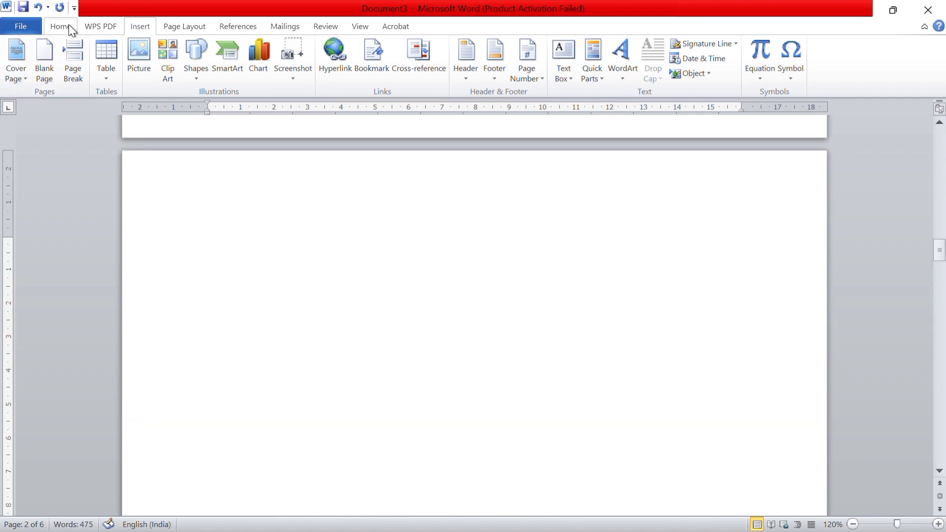
click(110, 72)
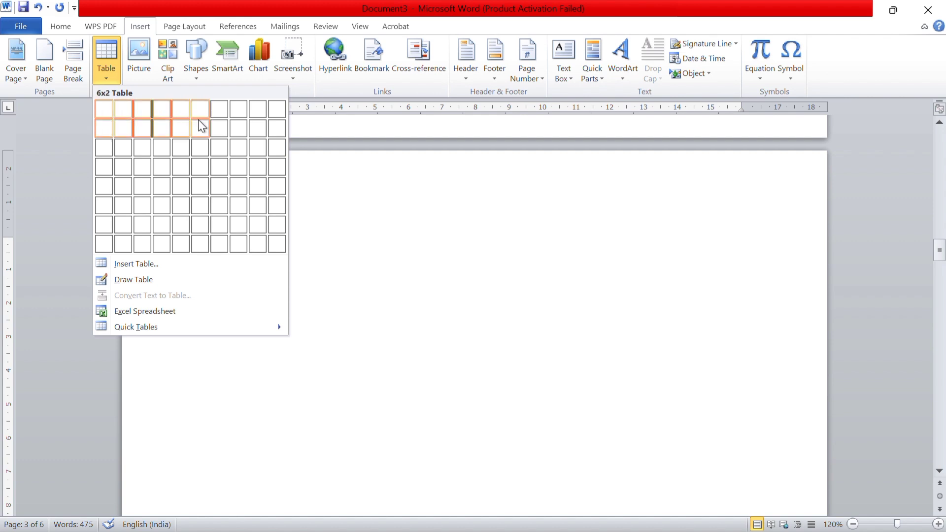
click(259, 197)
scroll(417, 353, up, 3)
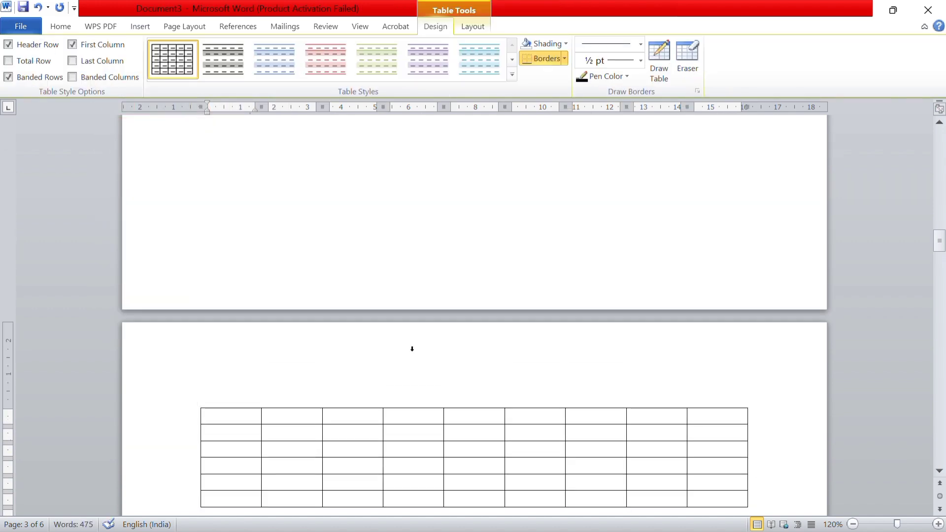
Preview a 10x8 table in the table size grid without inserting it
click(136, 30)
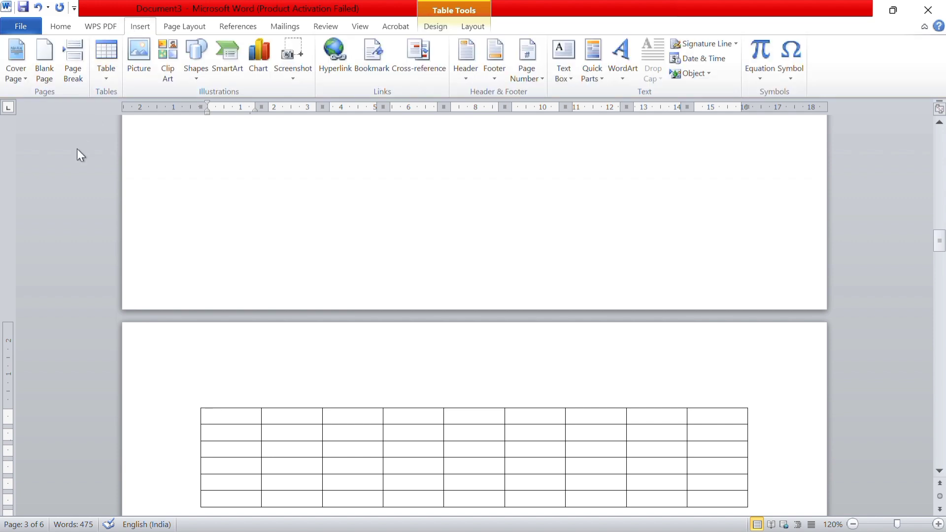
click(105, 64)
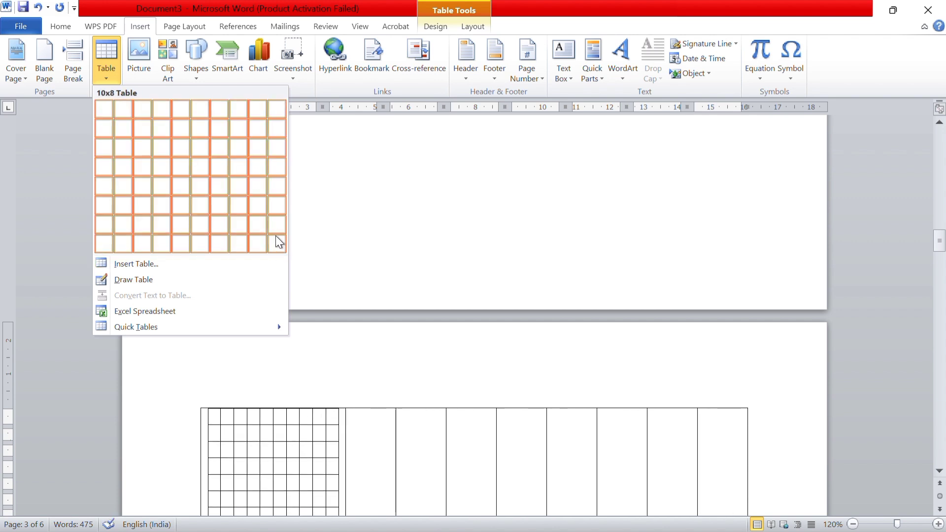
scroll(333, 383, up, 3)
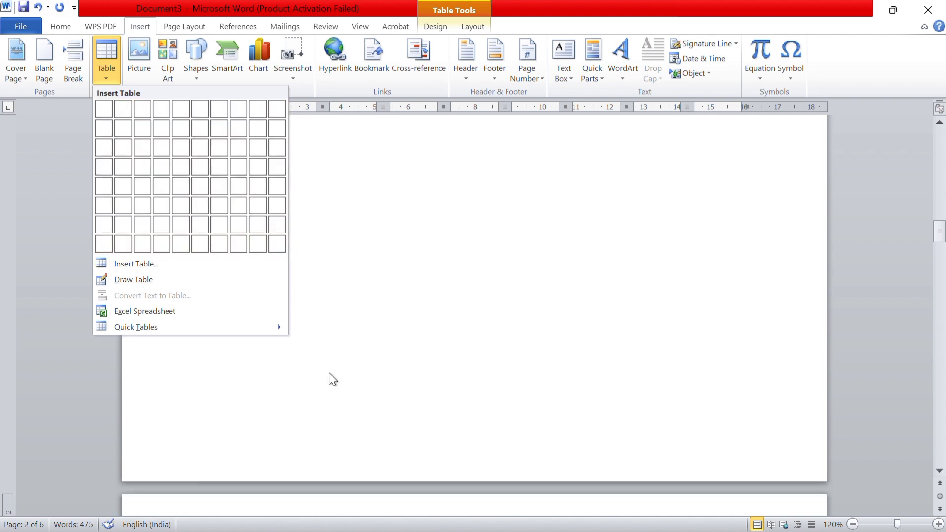
click(352, 366)
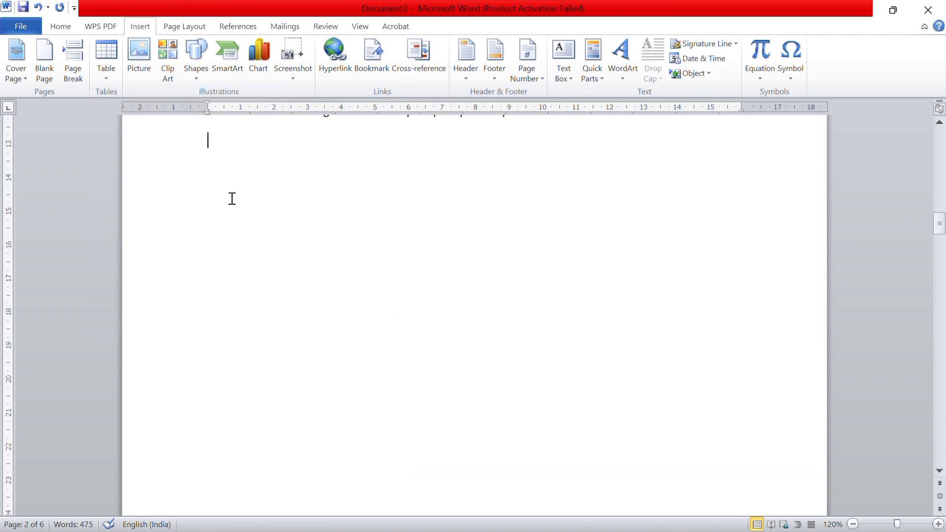
Insert a table with 9 columns and 5 rows below the sample text on page 2 by specifying its dimensions
scroll(232, 199, down, 3)
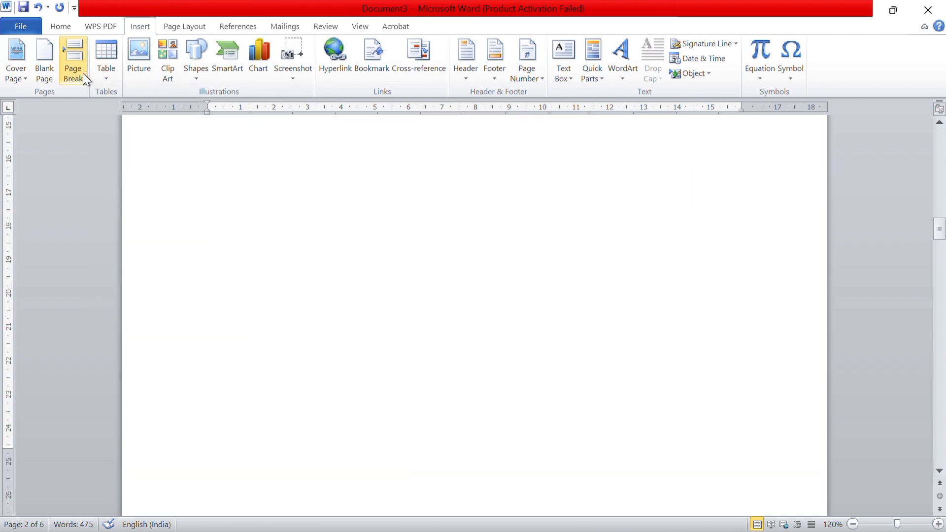
click(112, 74)
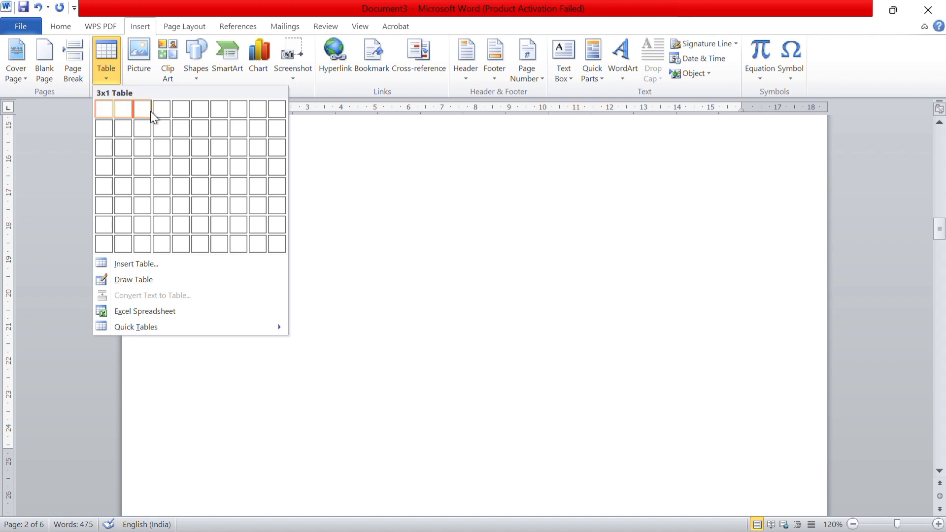
click(156, 266)
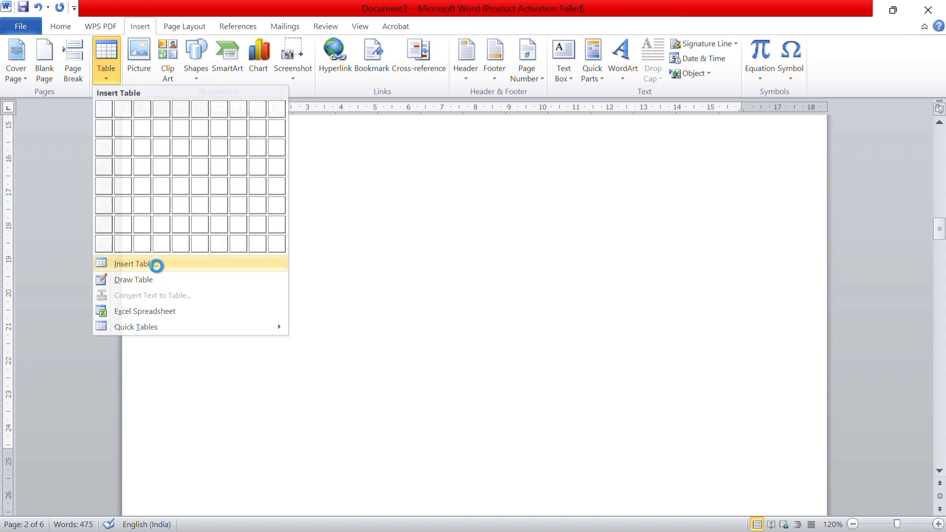
click(505, 207)
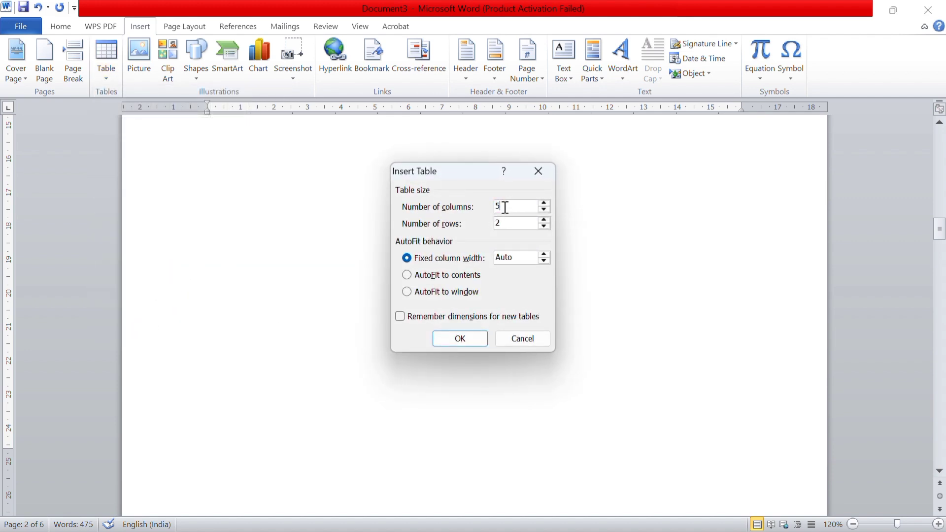
key(BackSpace)
text(9)
click(507, 221)
key(BackSpace)
text(5)
click(460, 339)
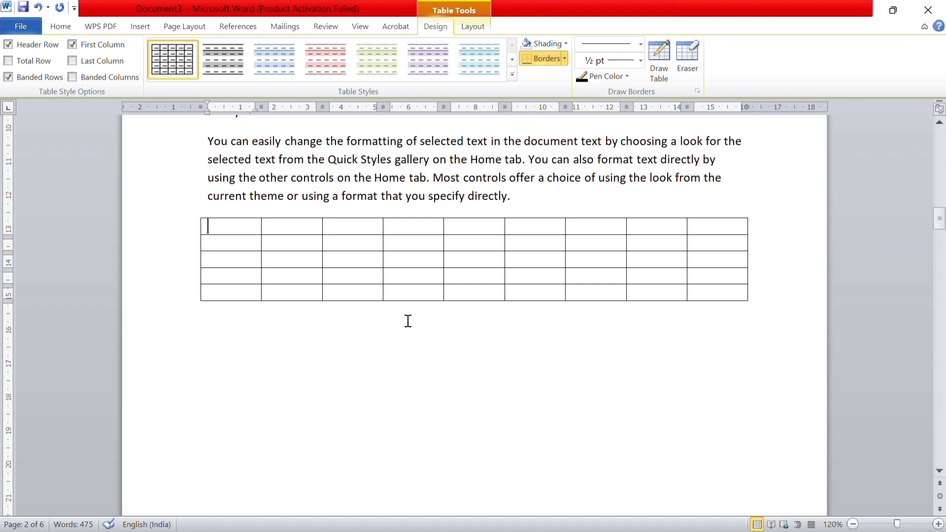
Use Draw Table to draw a table outline about 16 cm wide below the 9-column table on page 2
click(140, 26)
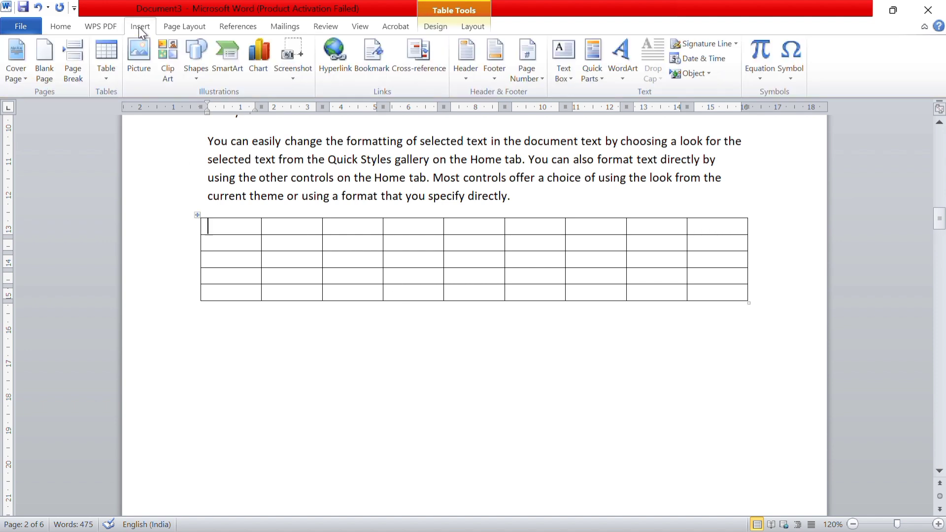
click(115, 69)
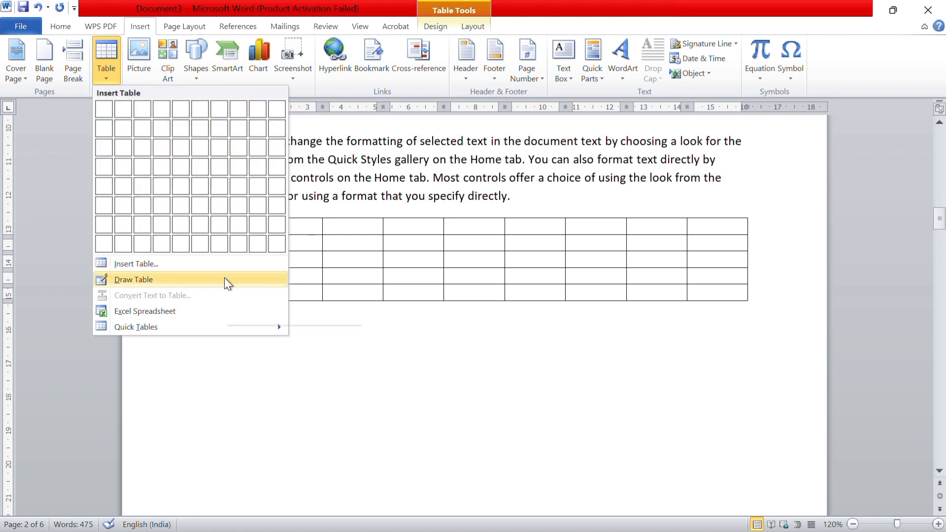
click(403, 413)
click(261, 364)
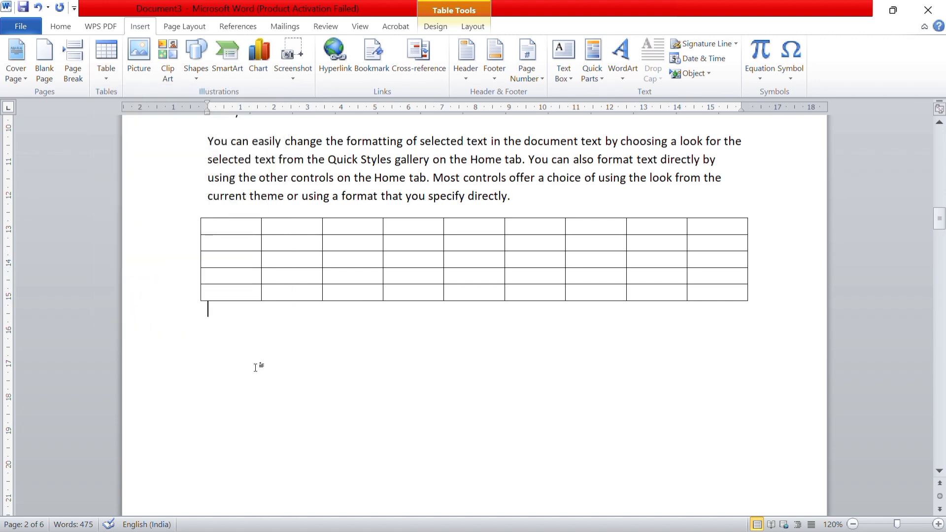
click(114, 66)
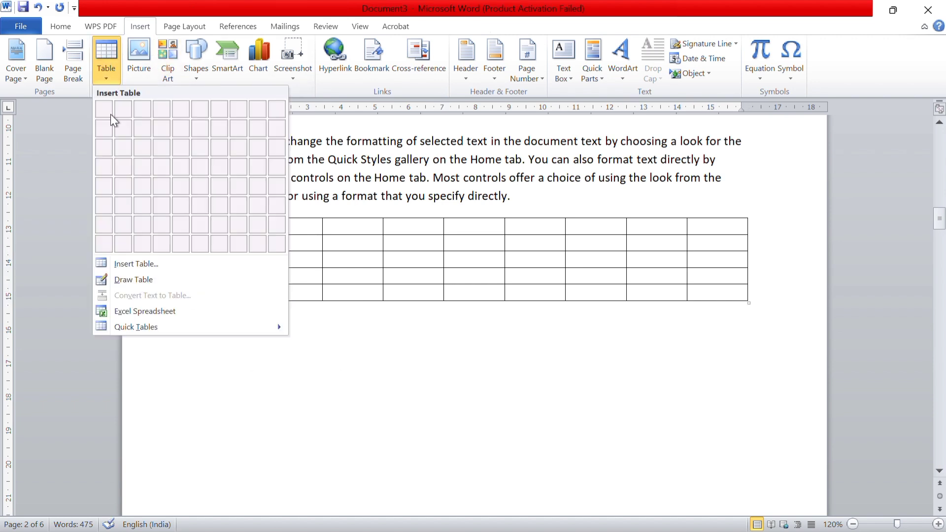
click(138, 280)
mouse_move(208, 331)
mouse_down()
mouse_move(237, 333)
mouse_move(339, 433)
mouse_move(643, 470)
mouse_move(750, 515)
mouse_up()
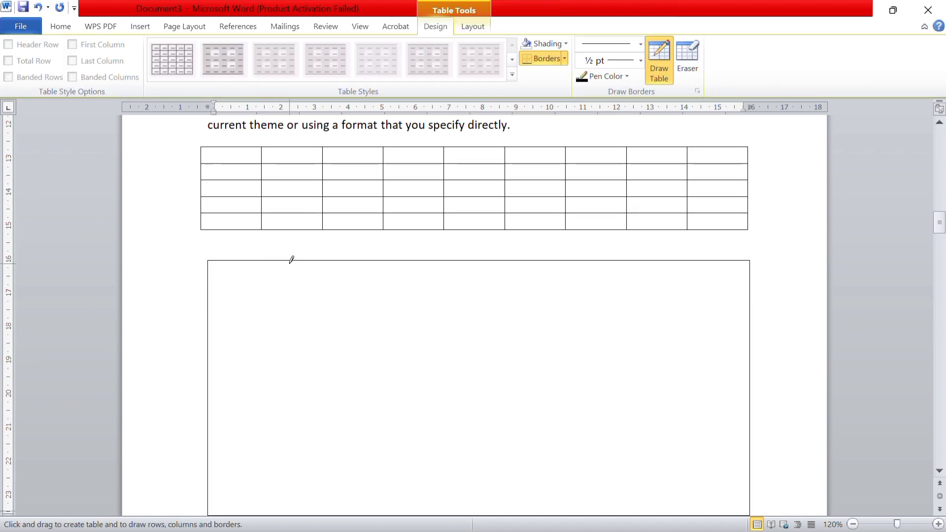
Divide the drawn table into five columns by drawing four vertical lines
drag(291, 260, 299, 441)
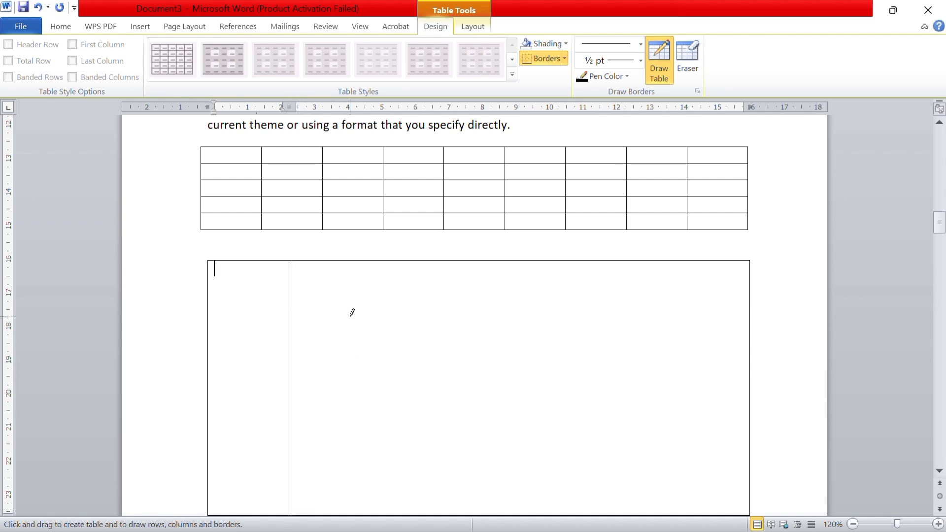
drag(381, 303, 393, 302)
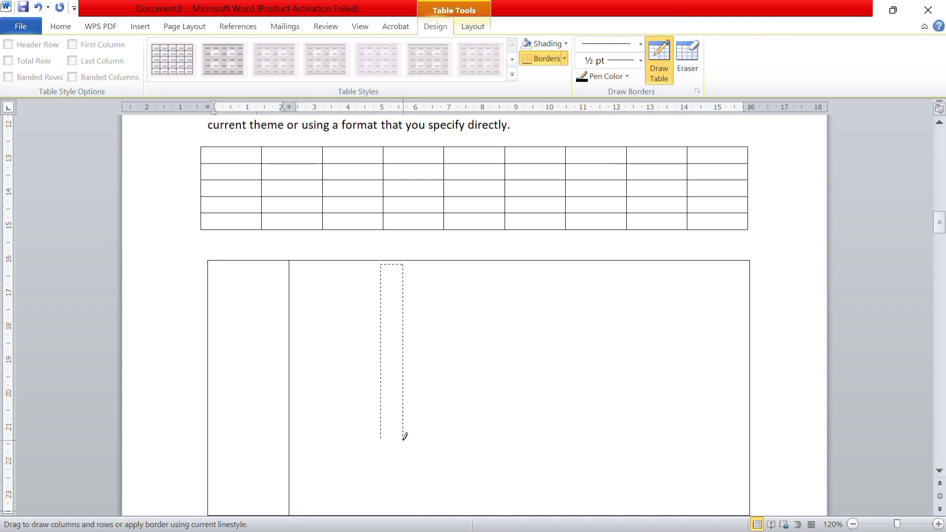
drag(405, 437, 383, 488)
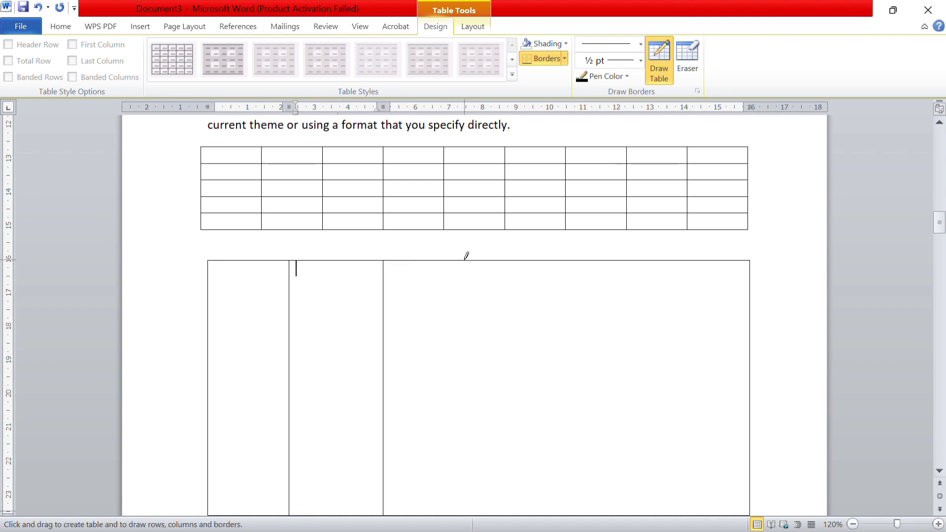
drag(467, 260, 469, 490)
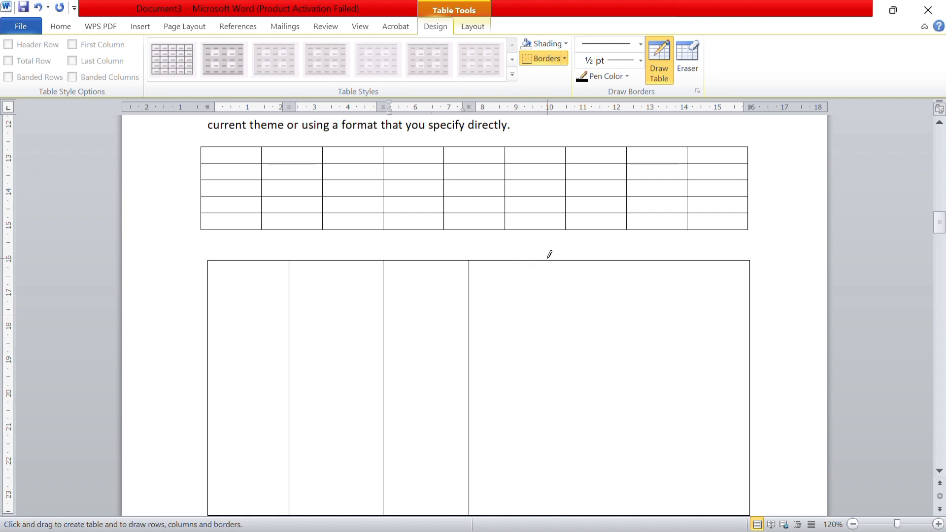
mouse_move(587, 253)
mouse_down()
mouse_move(615, 471)
mouse_move(606, 522)
mouse_move(570, 402)
mouse_move(585, 392)
mouse_up()
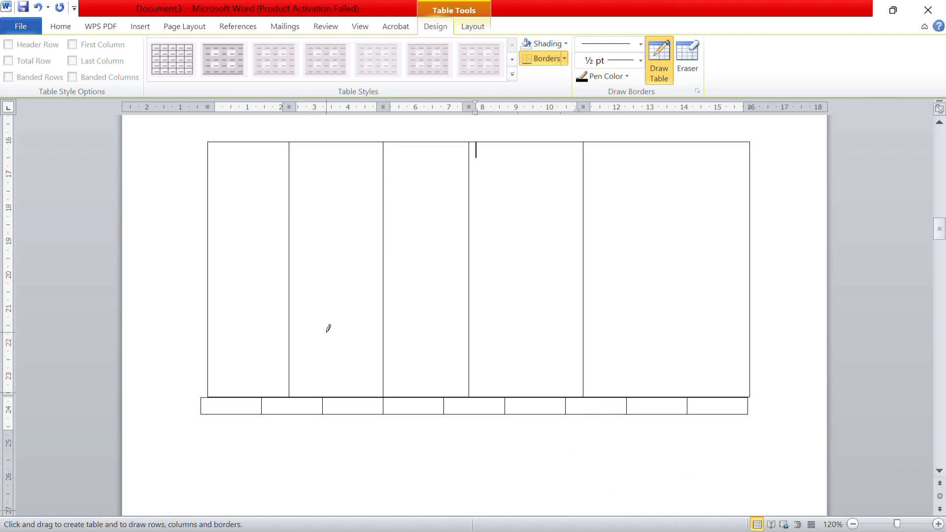
Split the drawn table into three rows with two horizontal lines, and stop drawing
mouse_move(212, 257)
mouse_down()
mouse_move(616, 268)
mouse_move(562, 266)
mouse_up()
mouse_move(207, 250)
mouse_down()
mouse_move(583, 238)
mouse_move(639, 258)
mouse_up()
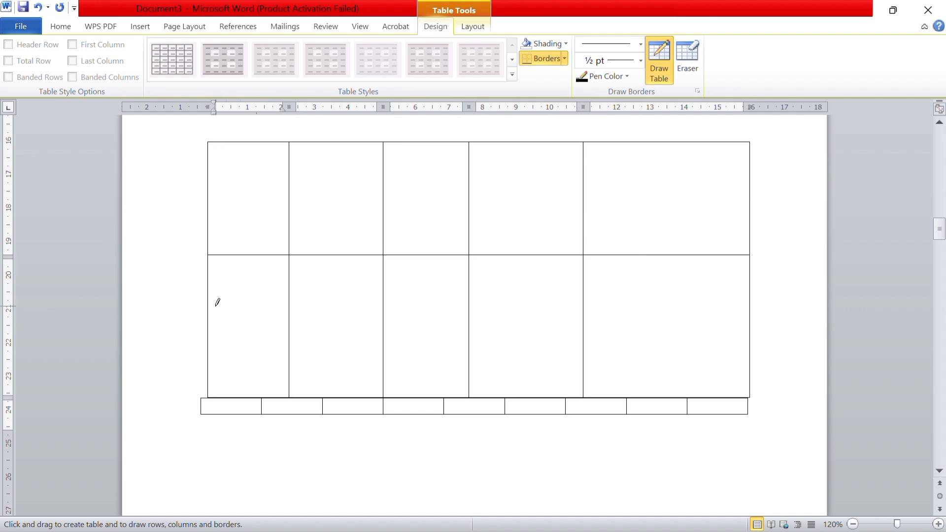
mouse_move(209, 309)
mouse_down()
mouse_move(420, 332)
mouse_move(547, 320)
mouse_move(619, 296)
mouse_move(627, 317)
mouse_up()
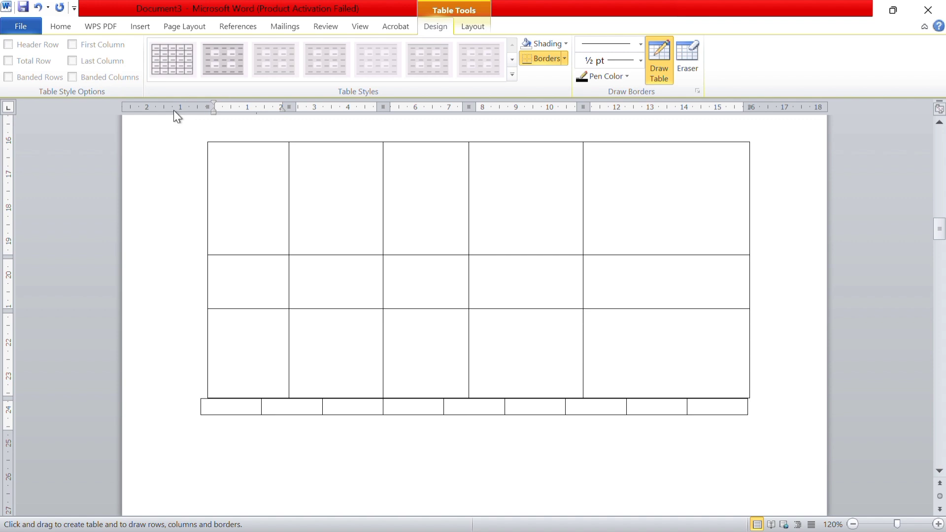
click(140, 27)
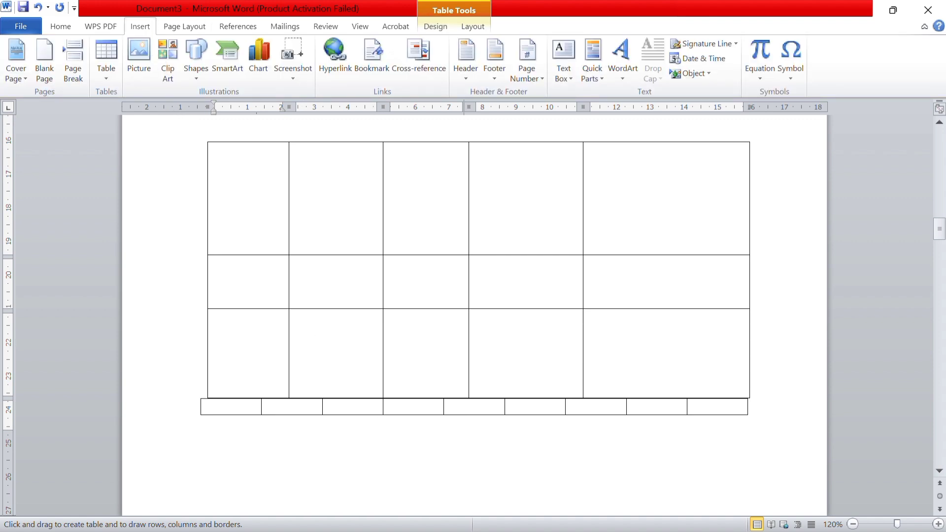
Return to the Word notes and highlight the PICTURE description
mouse_move(561, 515)
click(510, 462)
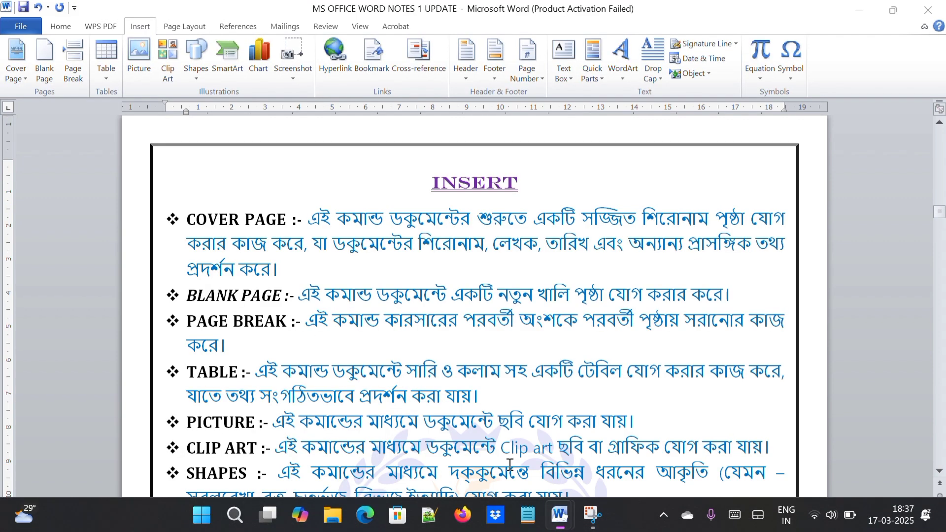
scroll(335, 398, down, 1)
click(317, 401)
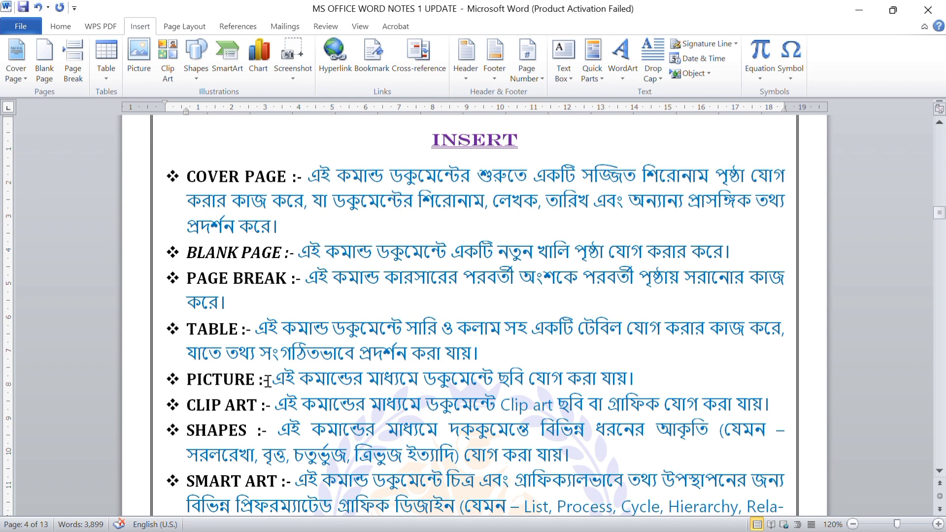
drag(273, 380, 649, 384)
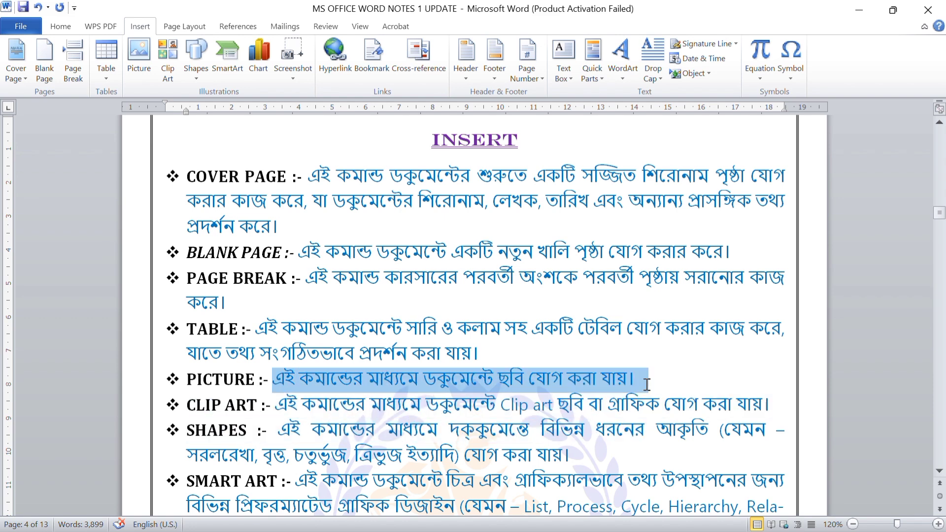
scroll(408, 406, down, 3)
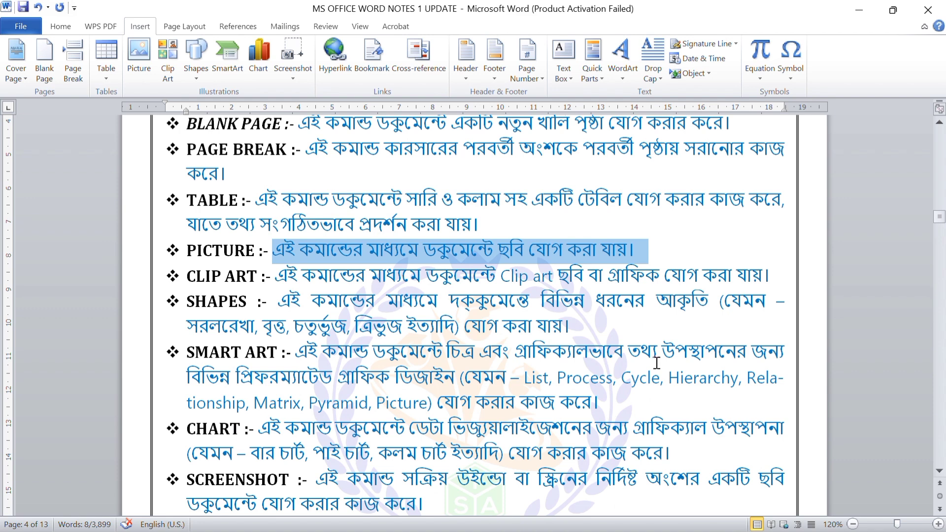
Switch back to Document3 and insert a blank page at the second row of the drawn table
mouse_move(558, 521)
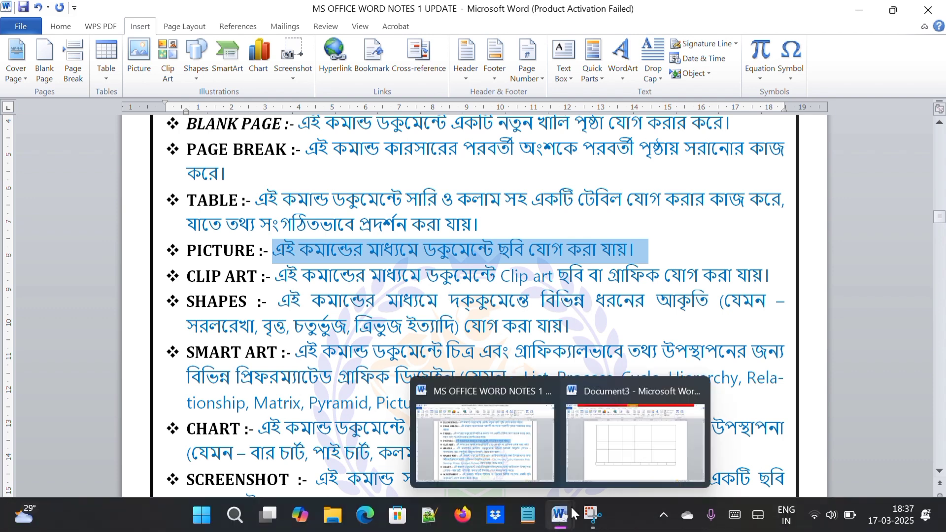
click(617, 445)
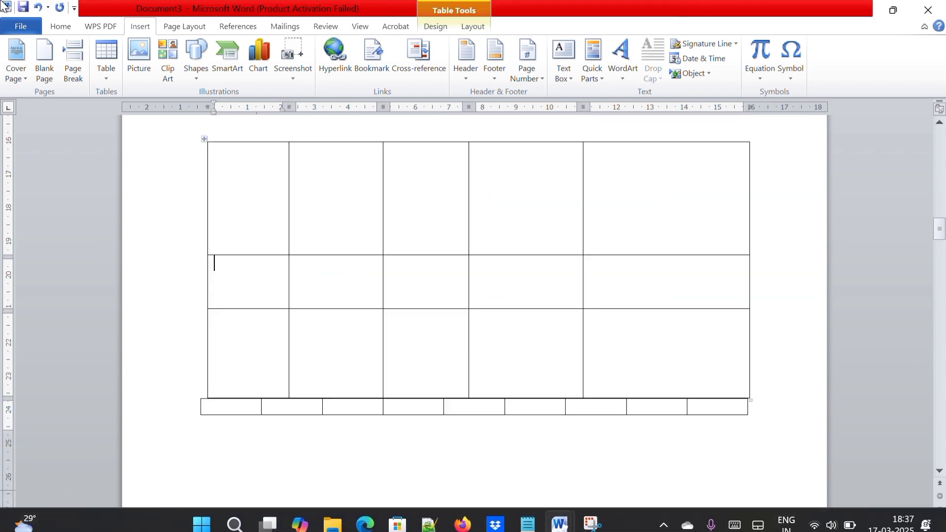
click(50, 66)
click(255, 316)
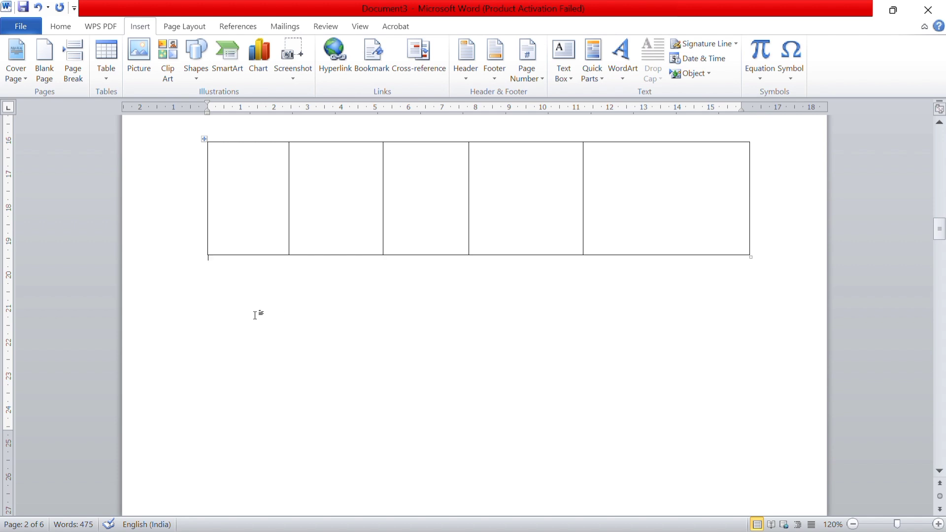
scroll(255, 316, down, 20)
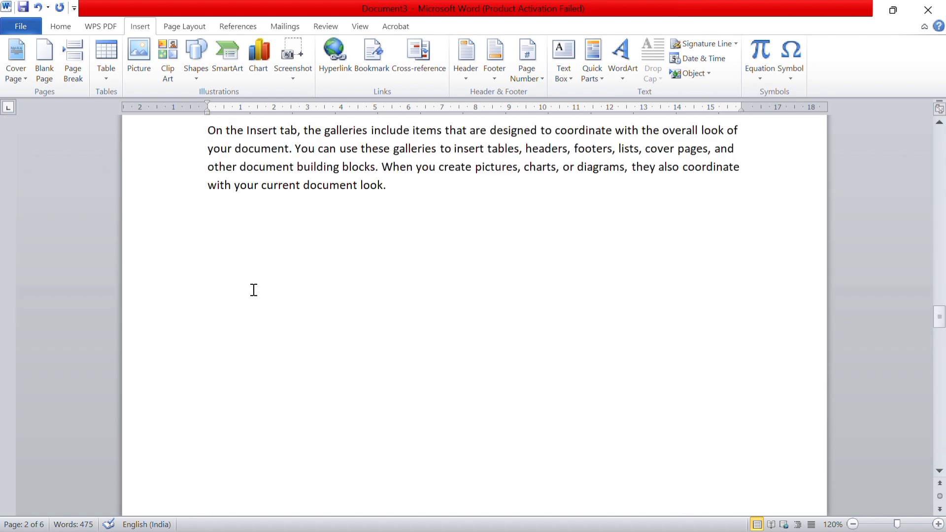
scroll(254, 290, up, 15)
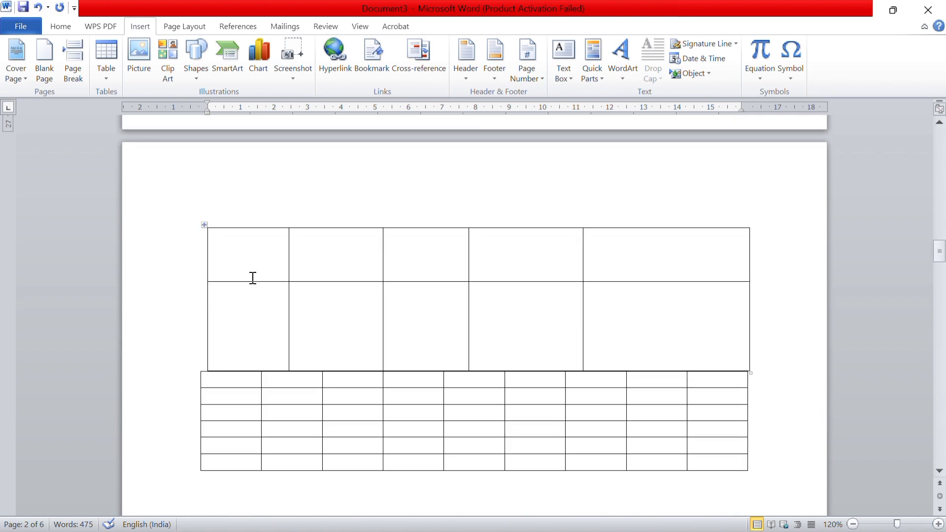
scroll(253, 276, up, 15)
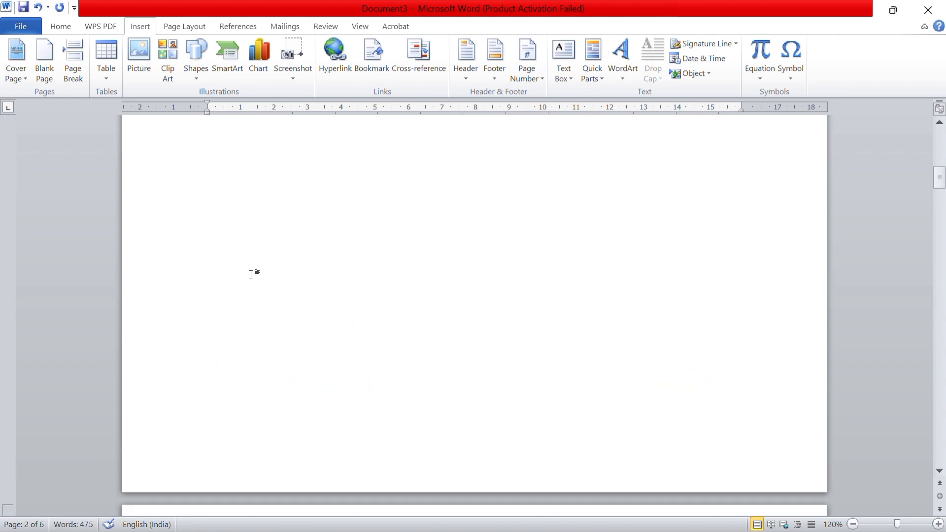
scroll(251, 275, up, 6)
click(234, 280)
scroll(200, 191, up, 5)
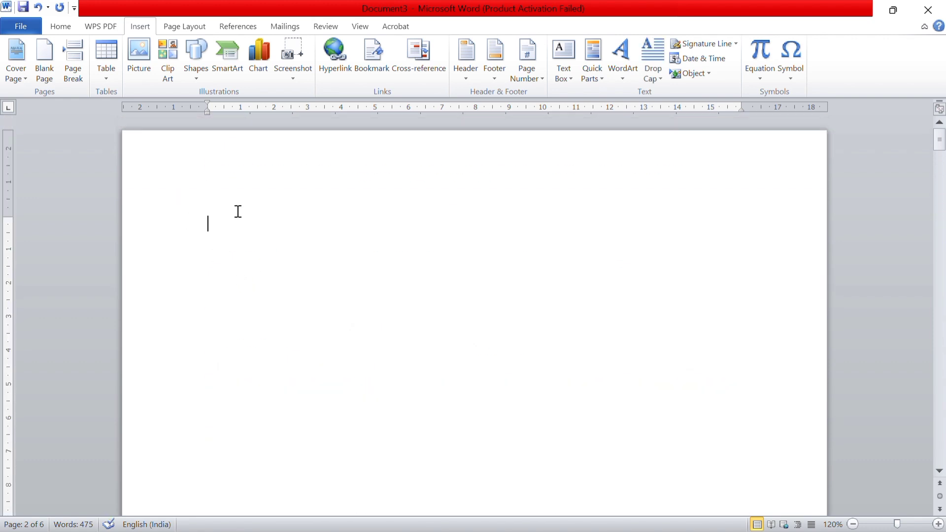
click(142, 75)
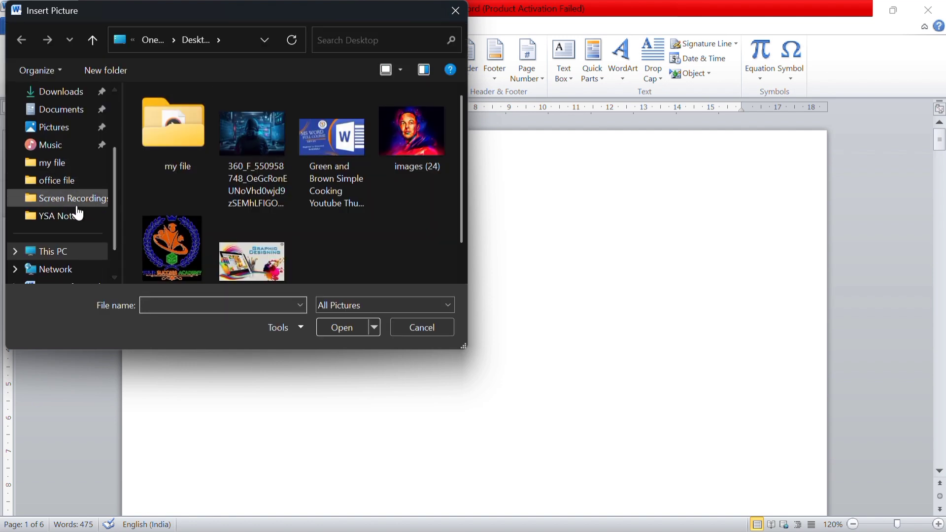
scroll(81, 163, down, 1)
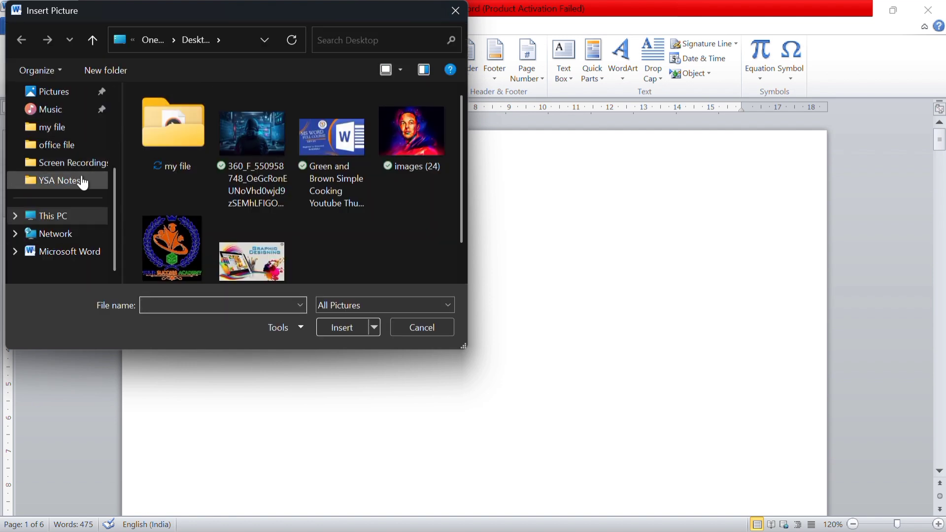
scroll(81, 178, up, 3)
click(82, 170)
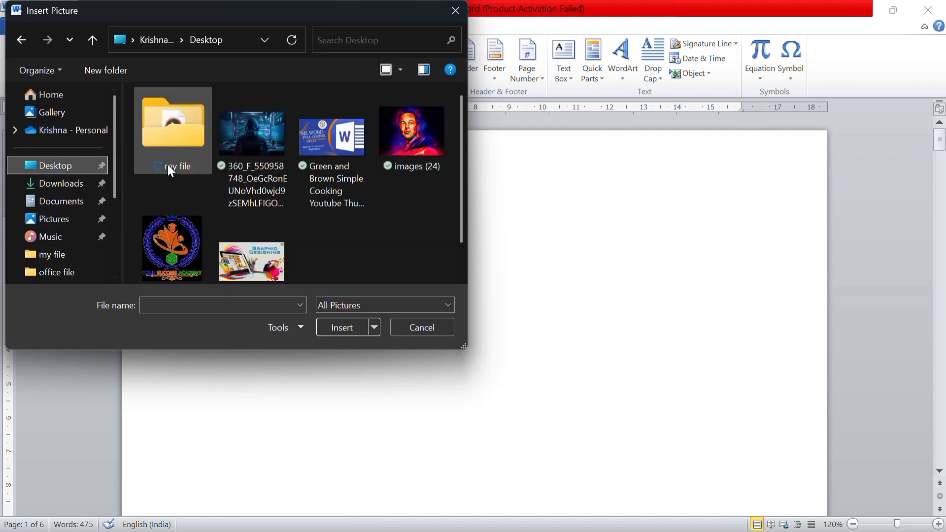
click(260, 249)
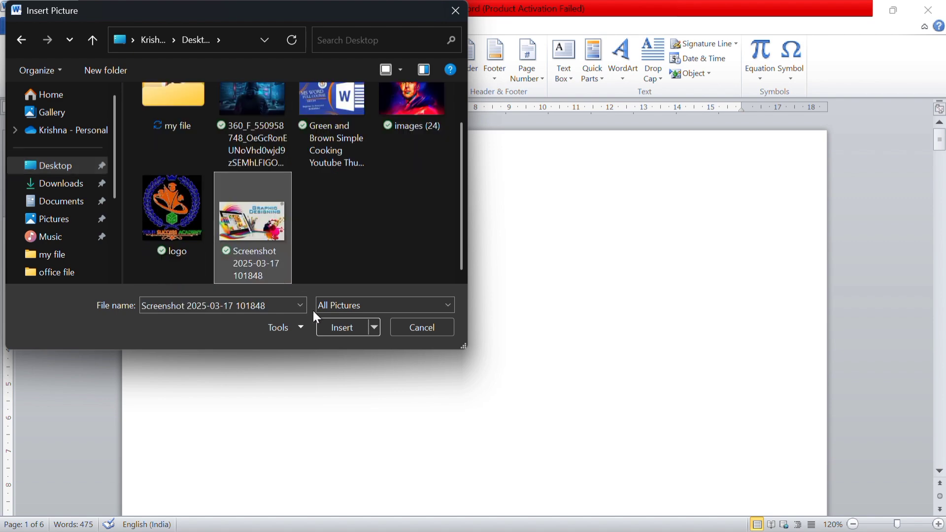
click(334, 328)
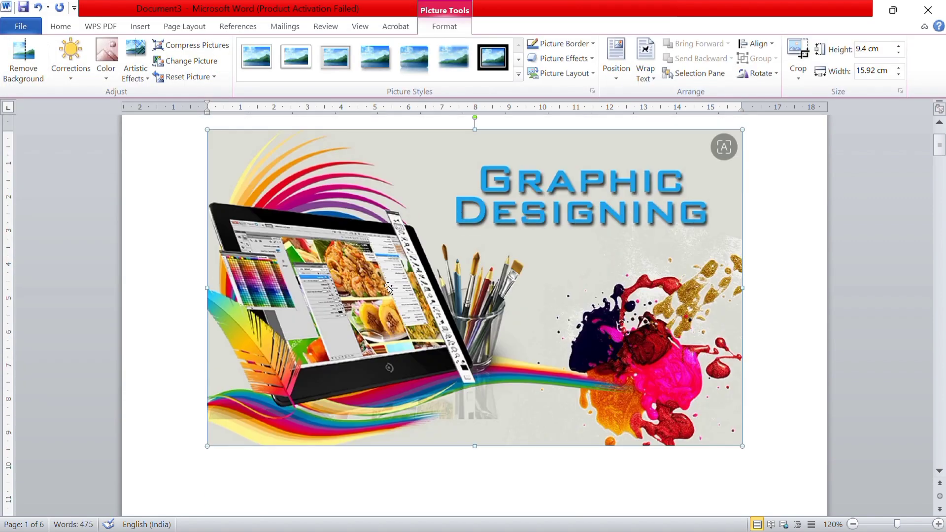
Try removing the background of the inserted Graphic Designing picture, and undo the removal
scroll(390, 286, up, 1)
click(138, 26)
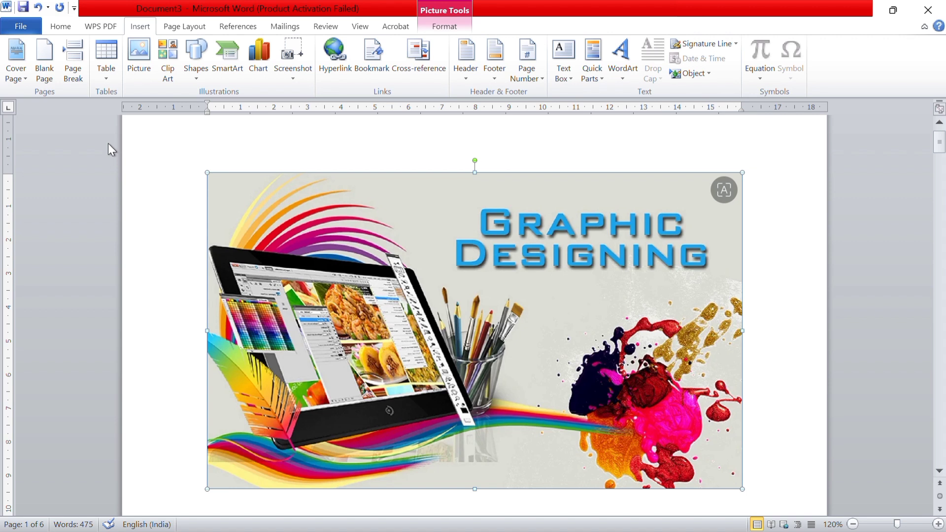
key(alt)
key(n)
key(alt)
key(j)
key(p)
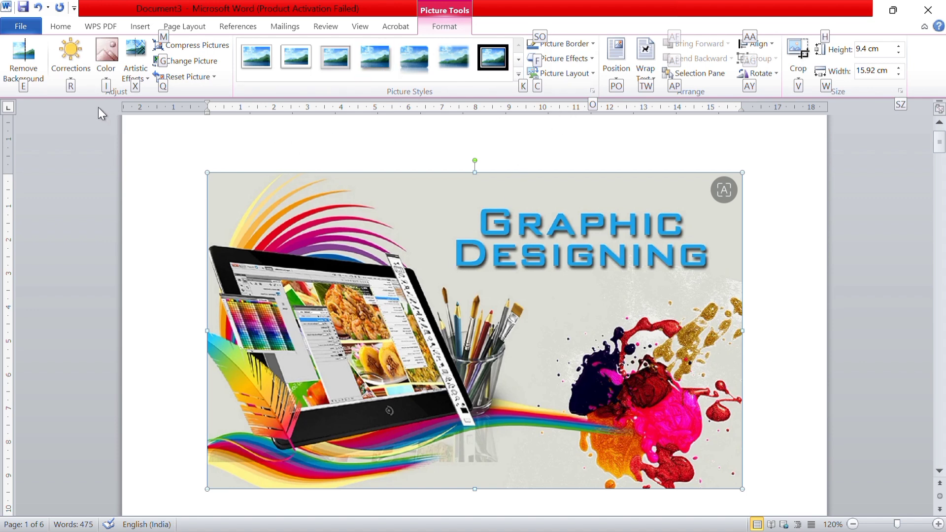
click(21, 64)
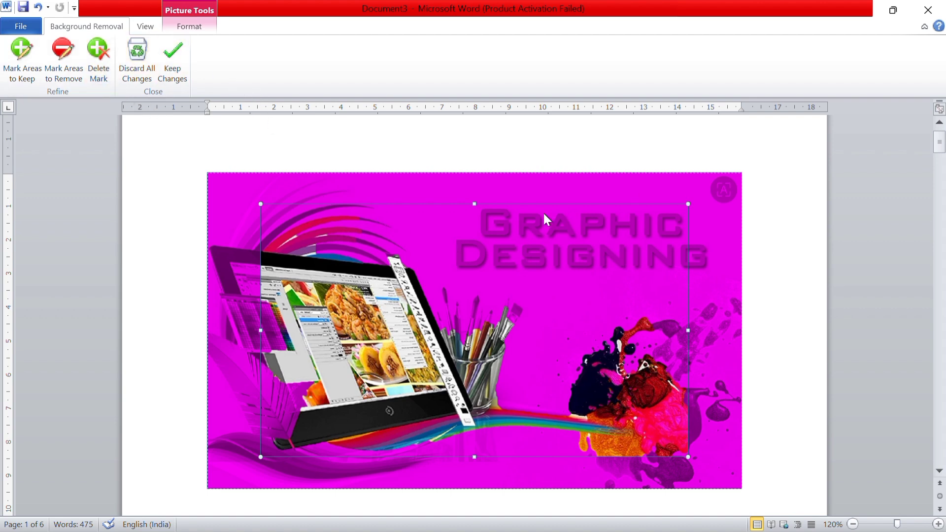
key(ctrl+z)
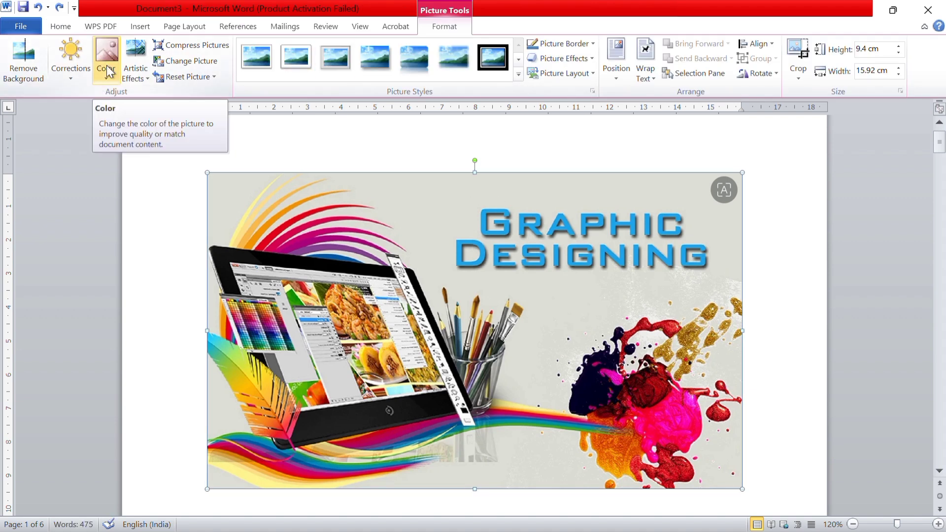
Try several brightness and contrast corrections on the picture, ending with the brightest preset in the fourth row of the Brightness and Contrast gallery
click(67, 73)
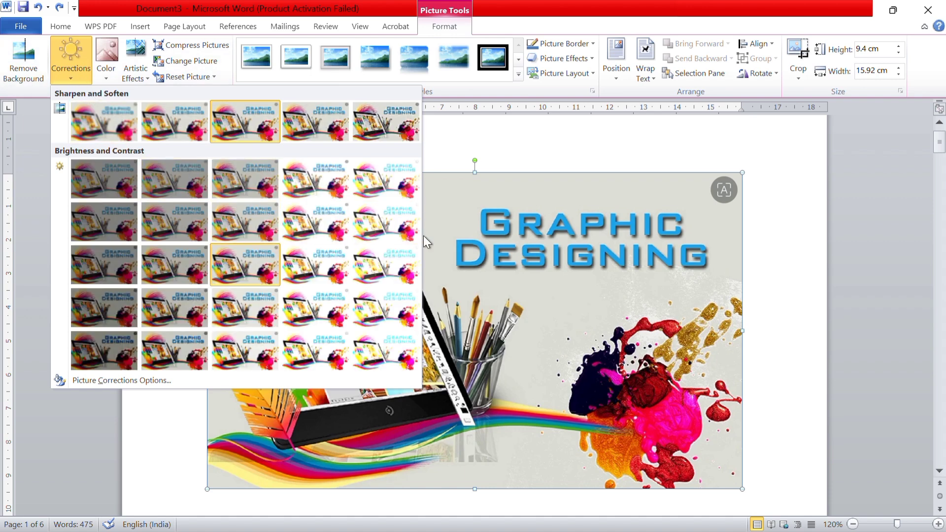
click(104, 177)
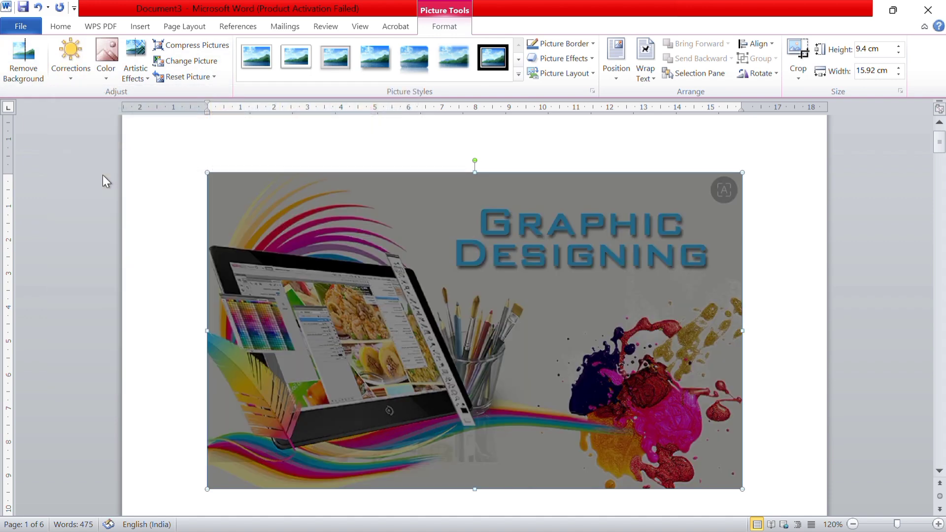
click(76, 69)
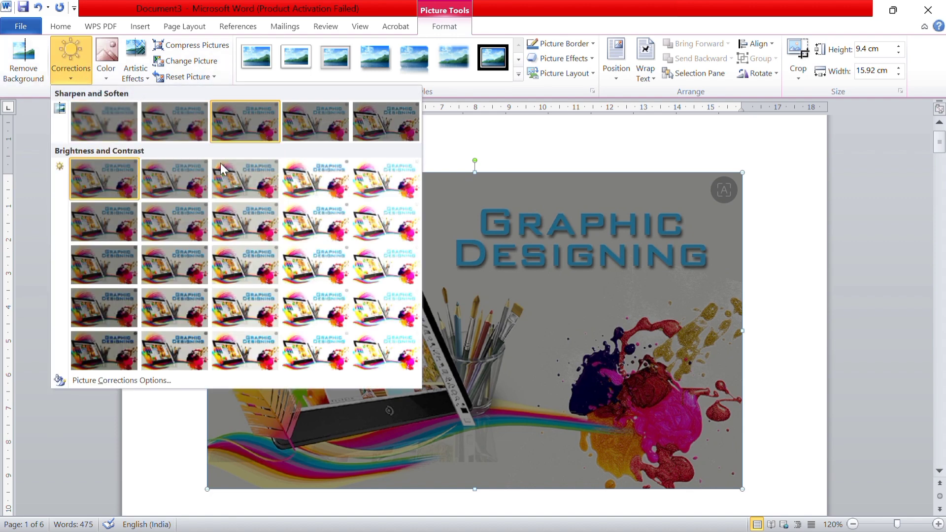
click(306, 185)
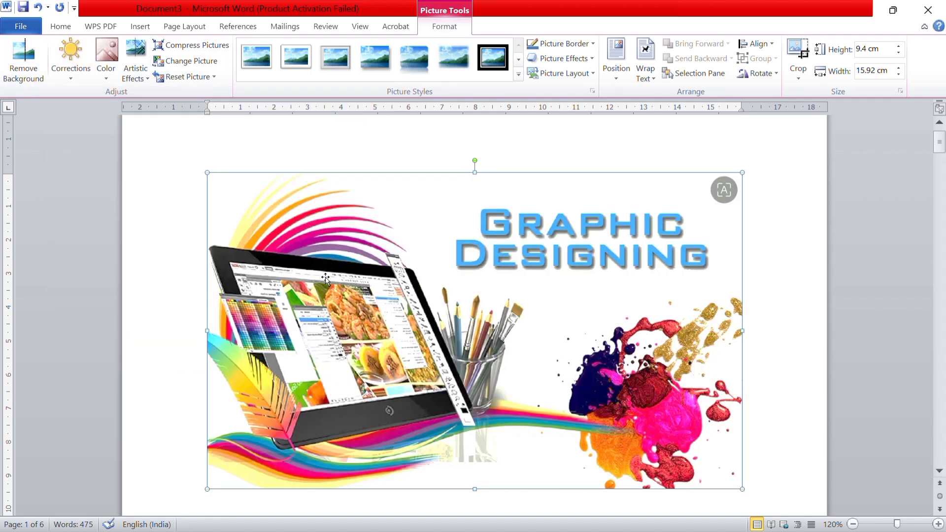
click(69, 77)
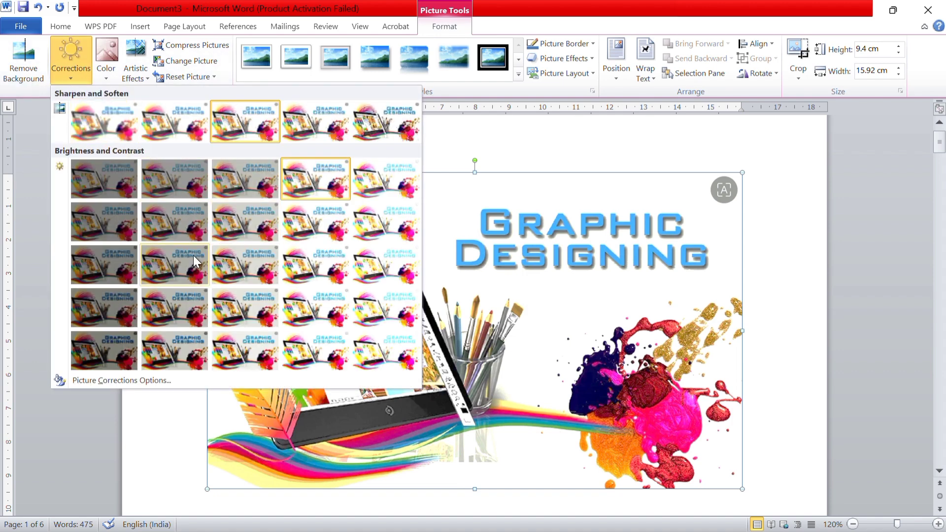
click(113, 305)
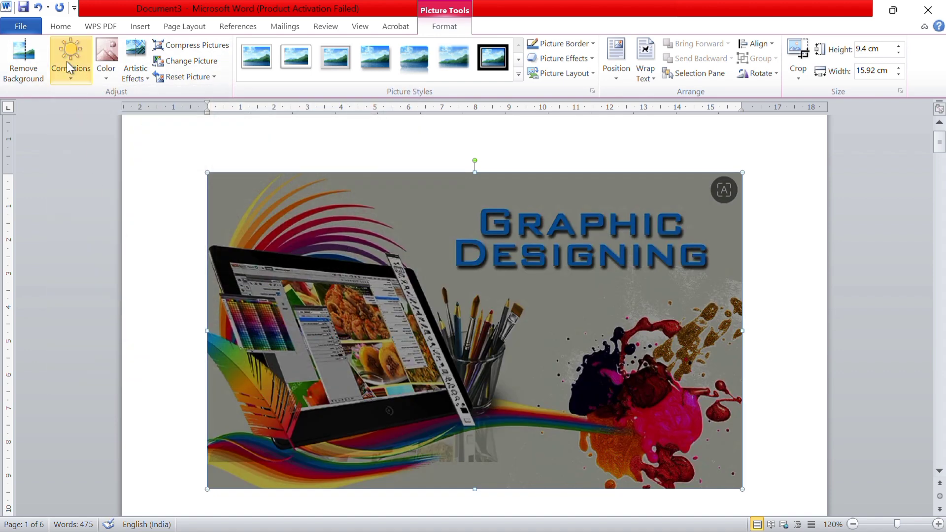
click(67, 62)
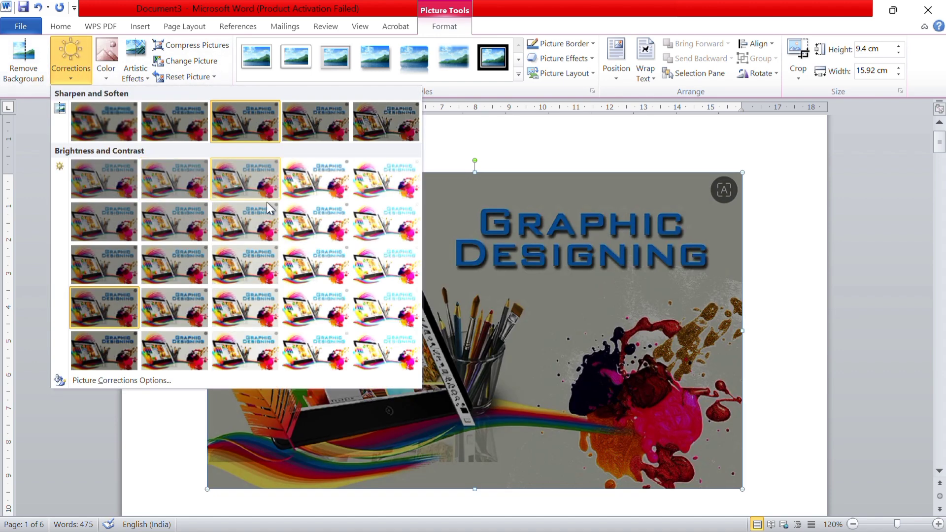
click(393, 318)
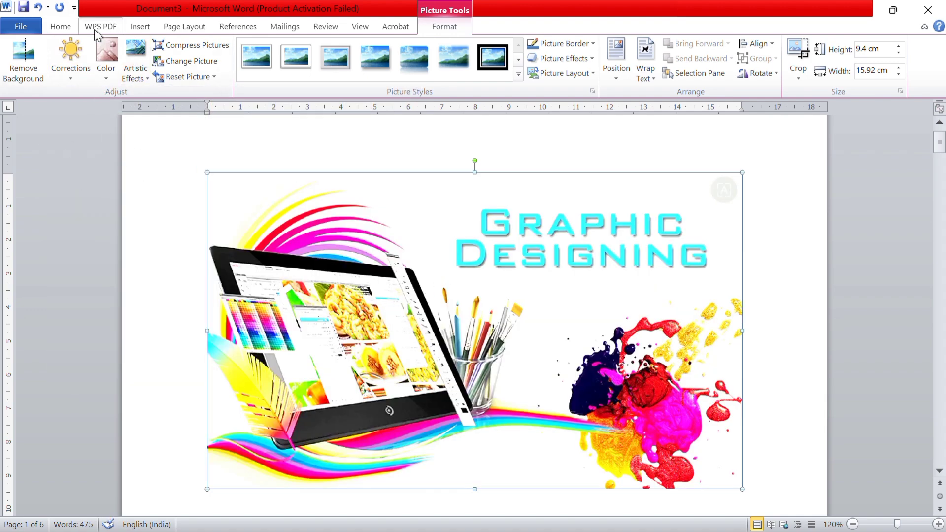
Try the black-and-white, light red and light purple Recolor presets on the picture
click(100, 71)
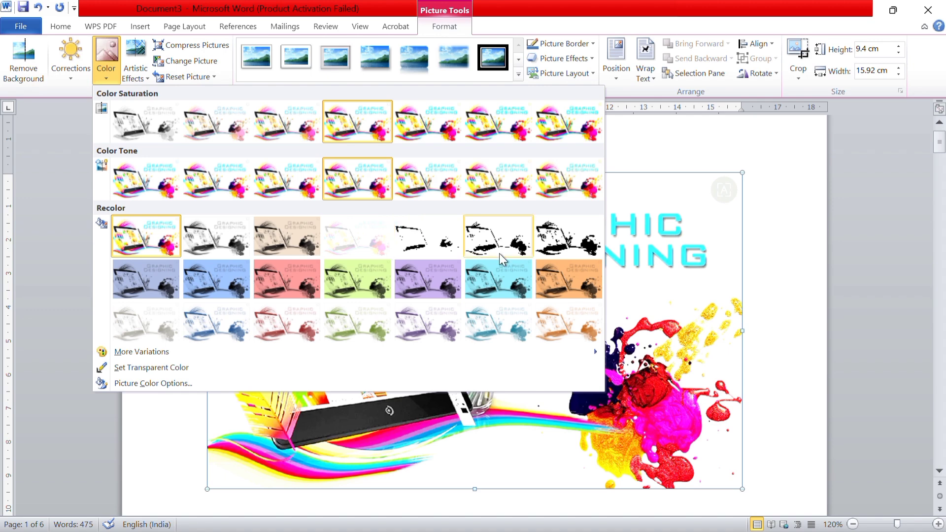
click(563, 248)
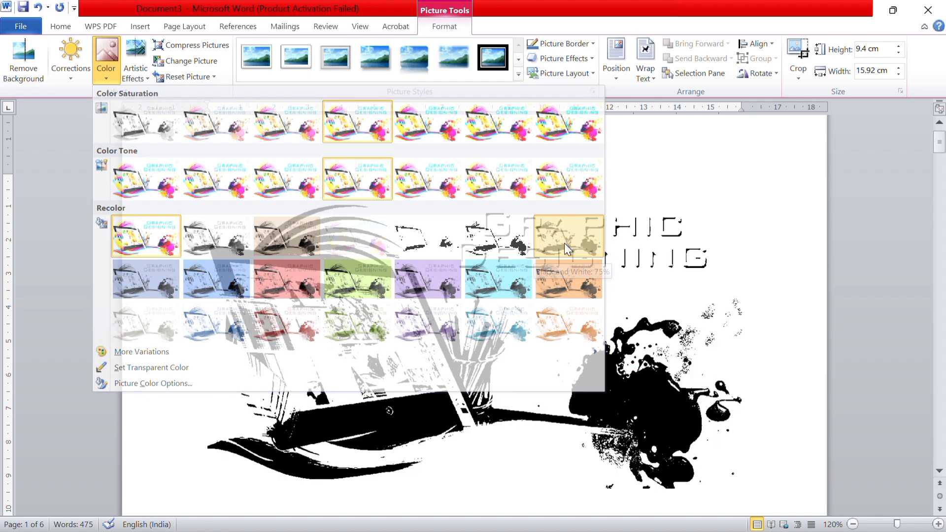
click(106, 62)
click(303, 276)
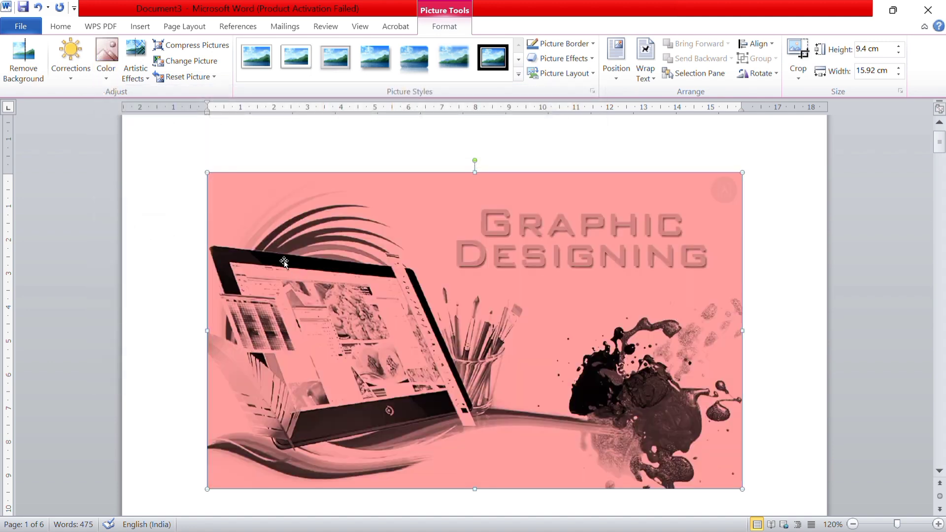
click(112, 63)
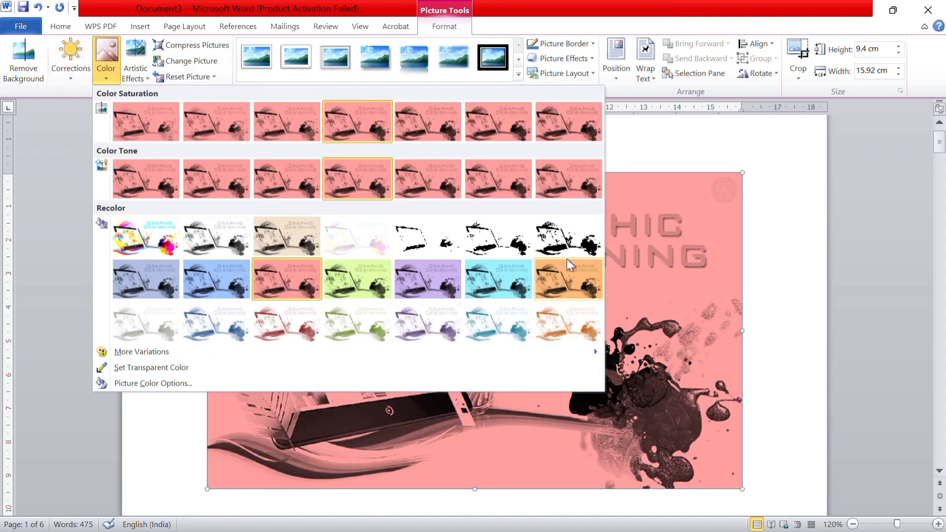
click(426, 270)
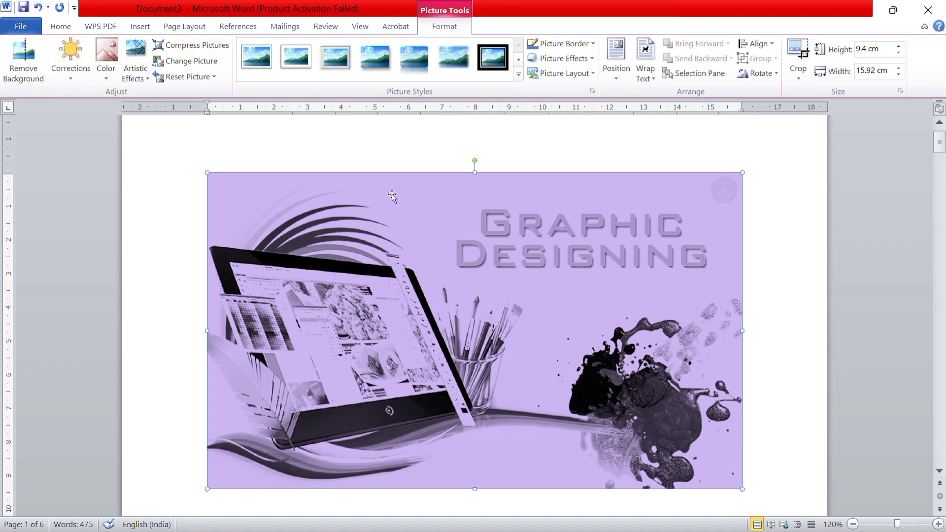
Give the picture a grainy artistic effect and recolor it with the last black-and-white preset in the first Recolor row
click(143, 73)
click(317, 194)
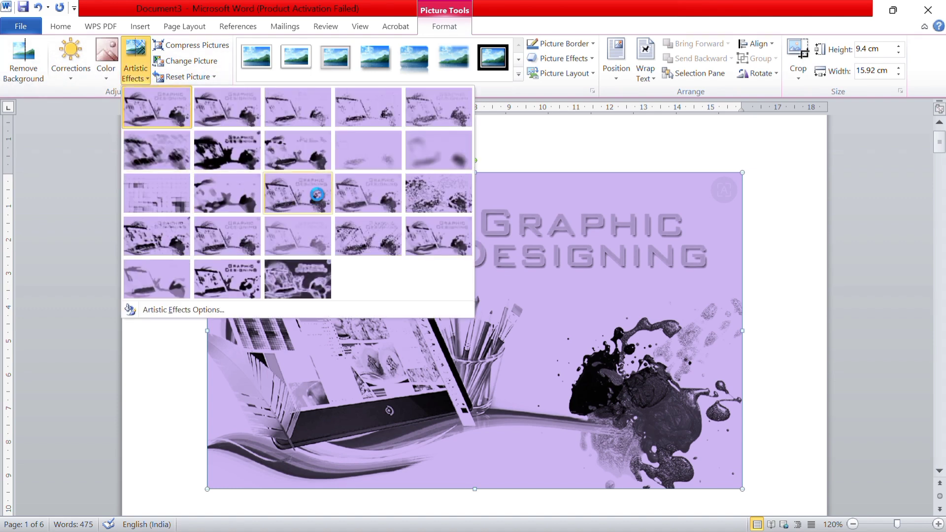
click(104, 61)
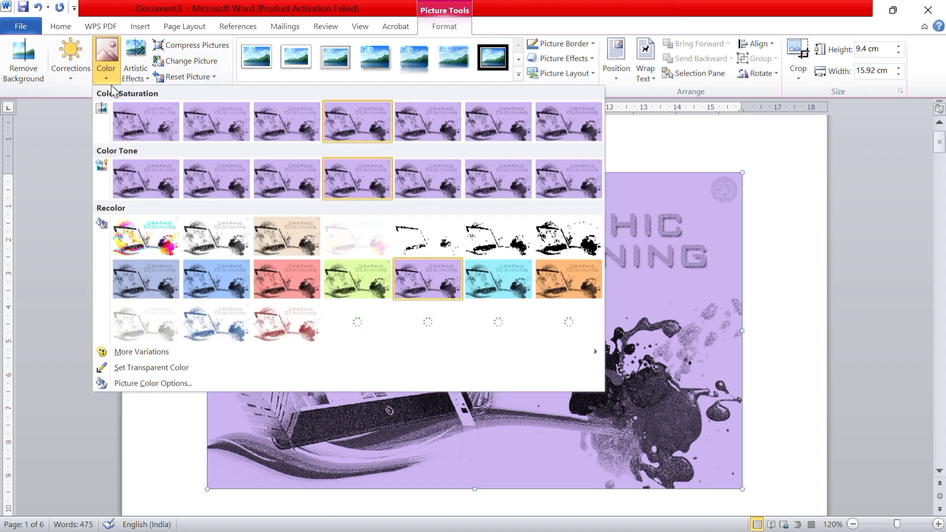
click(567, 250)
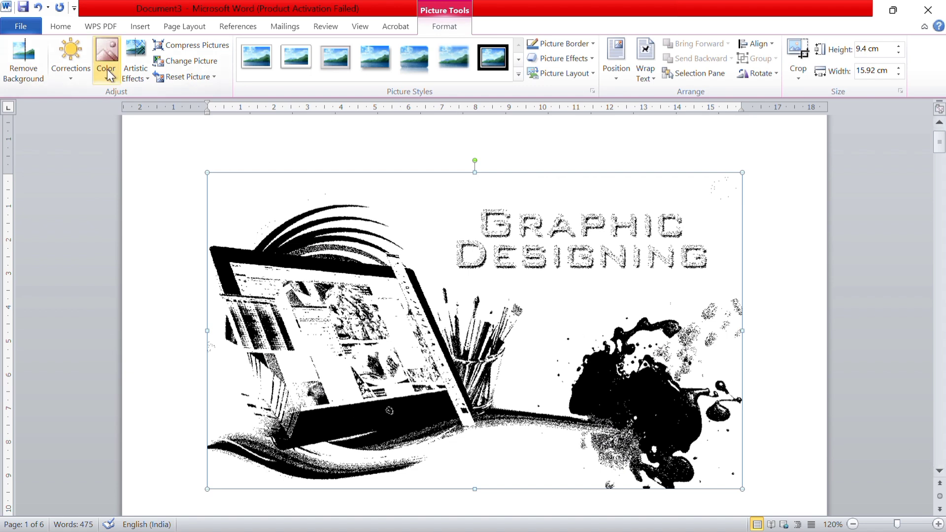
Try a glowing-outline and a pencil artistic effect on the picture, ending with the second effect in the gallery's second row
click(140, 77)
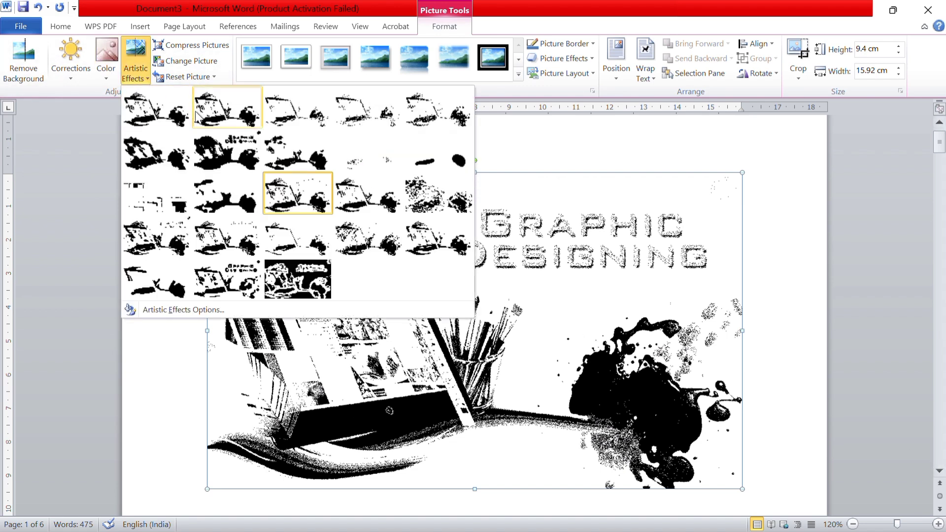
click(311, 281)
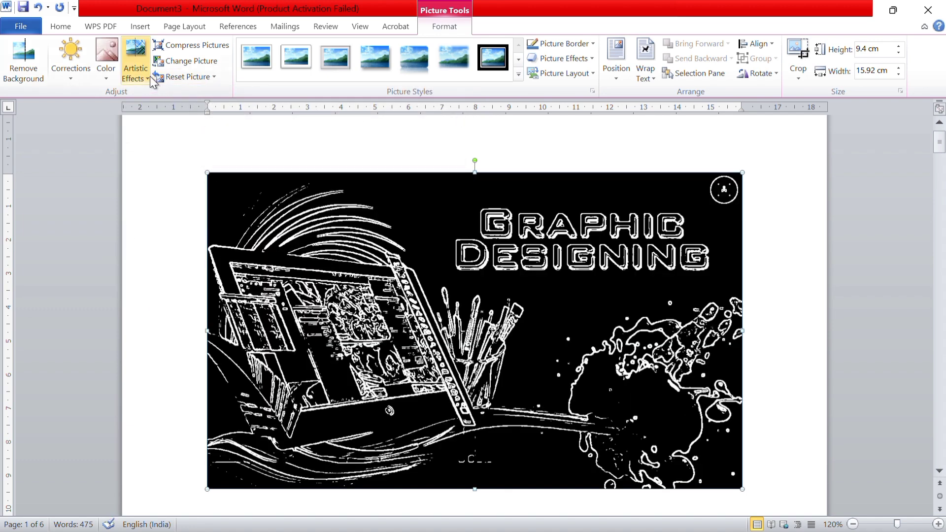
click(134, 76)
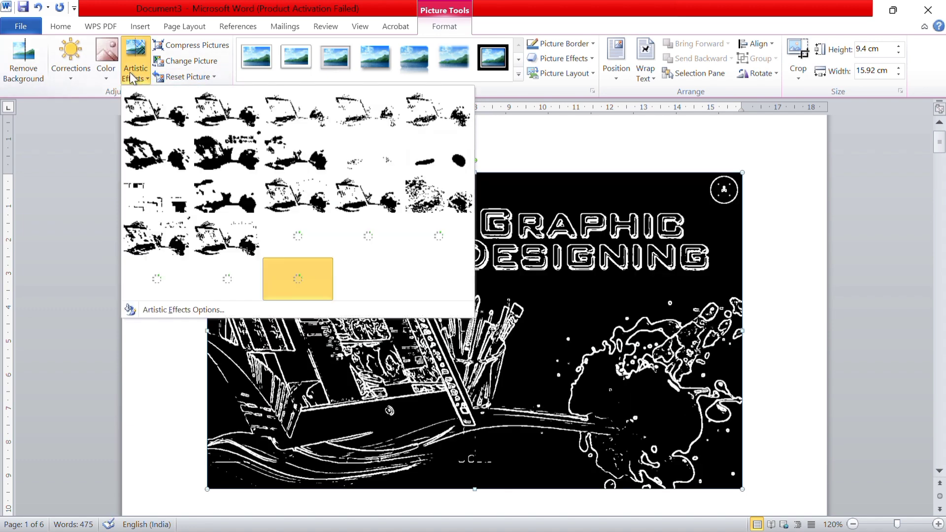
click(299, 125)
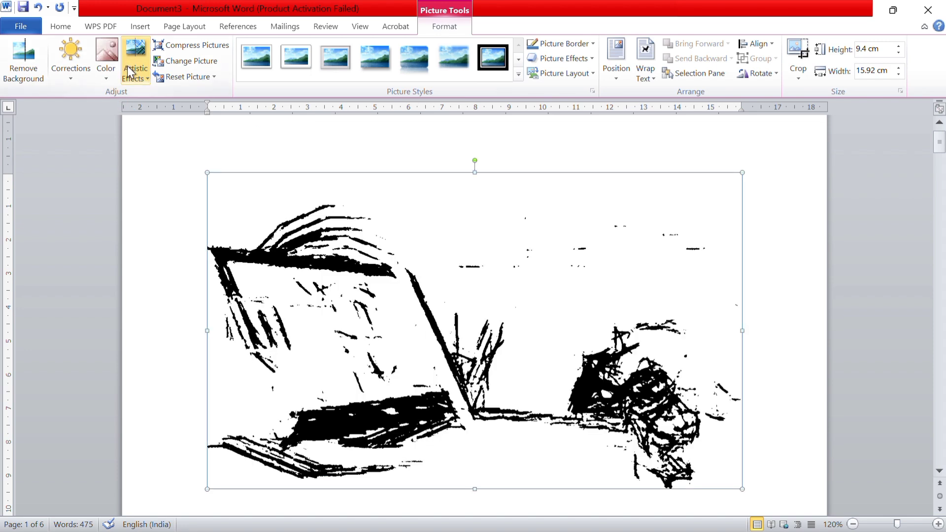
click(142, 71)
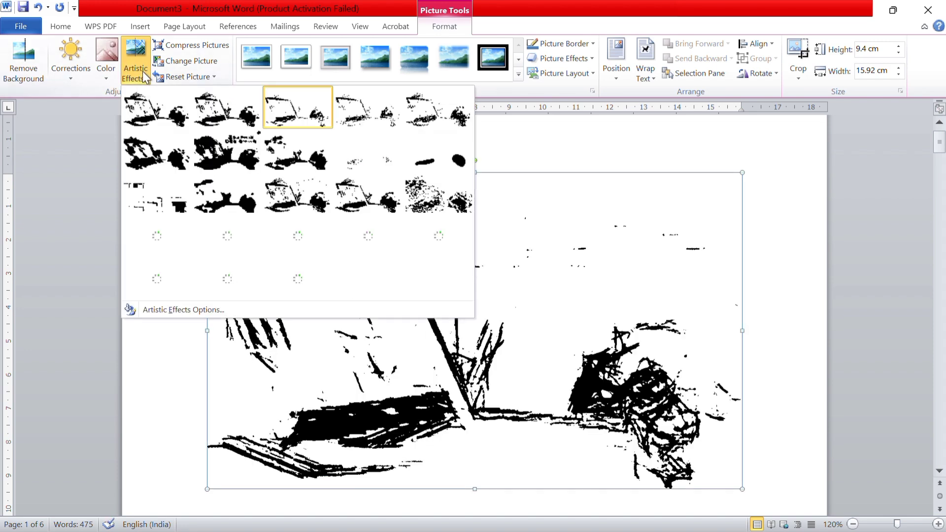
click(238, 165)
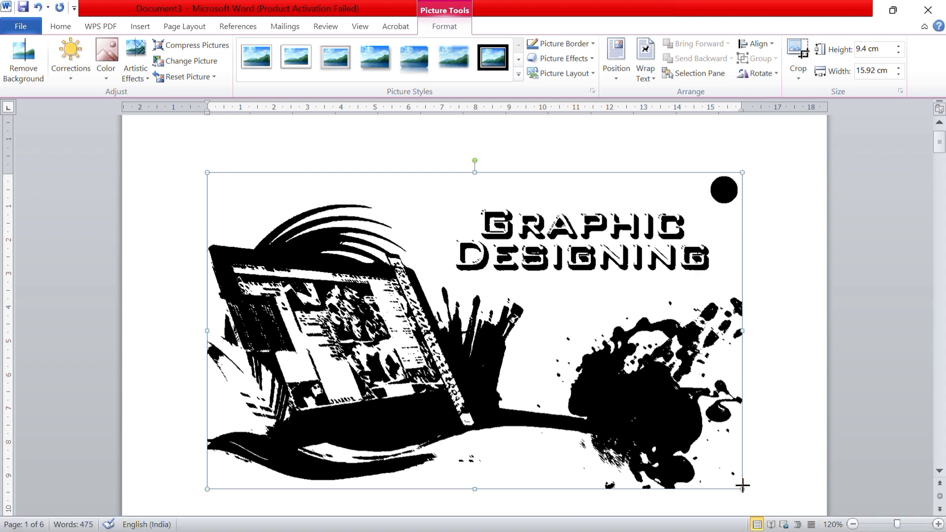
Scale the picture down to about 5.92 cm high and narrow it to about 7.72 cm wide
drag(743, 486, 515, 340)
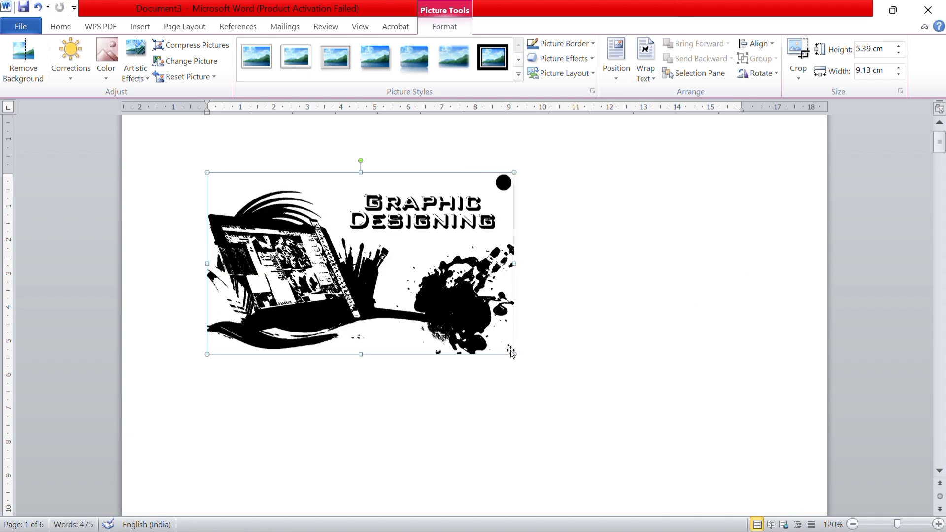
drag(512, 353, 531, 373)
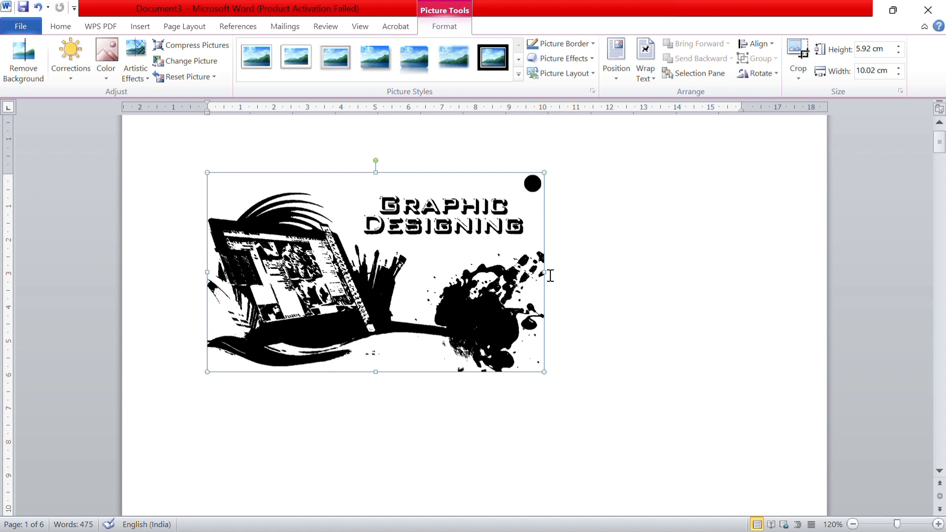
drag(540, 272, 467, 272)
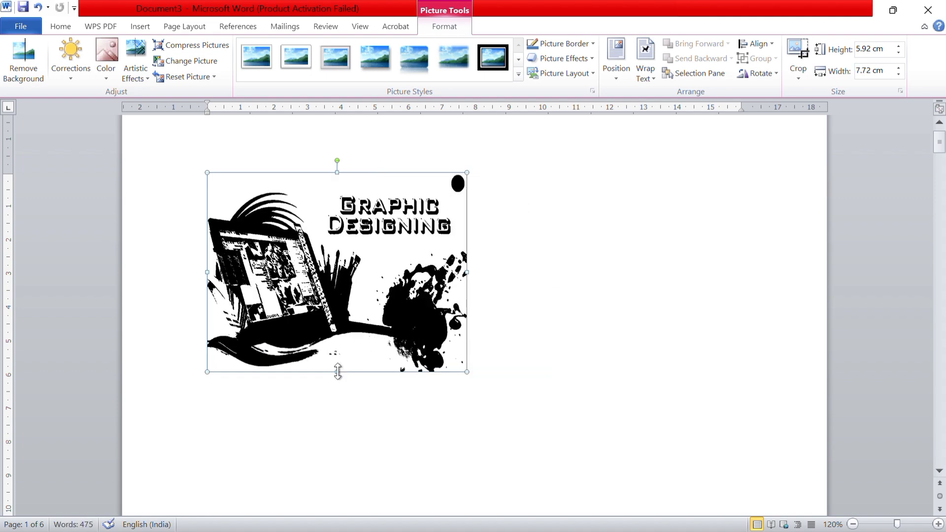
Flatten the picture to about 4.49 cm high, then enlarge it proportionally to about 8.02 cm high and 13.78 cm wide
drag(351, 349, 351, 324)
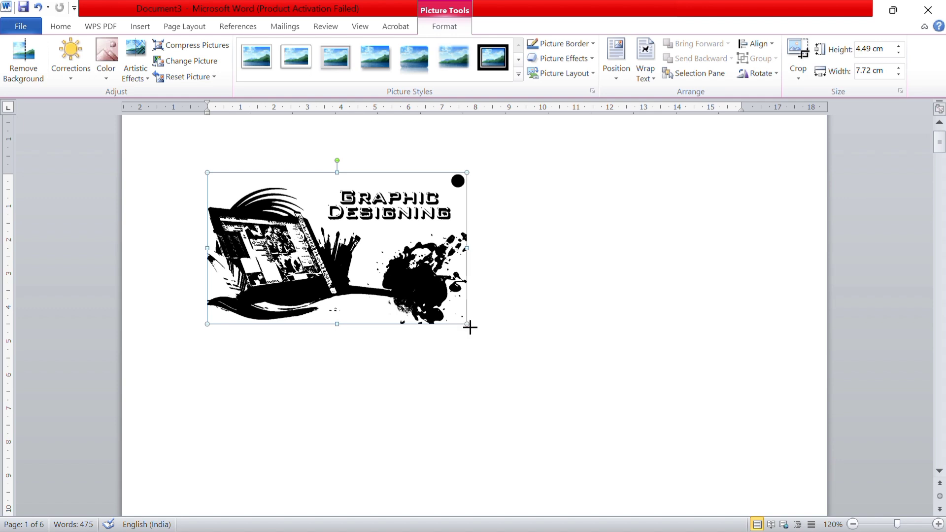
drag(470, 328, 622, 443)
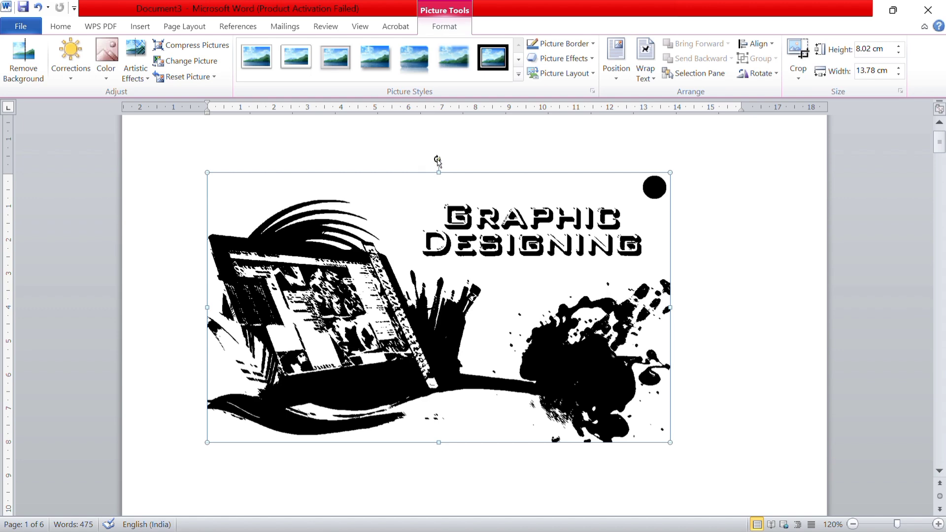
Try rotating the picture freehand past a quarter turn clockwise, undo the rotation and deselect the picture
drag(438, 161, 518, 283)
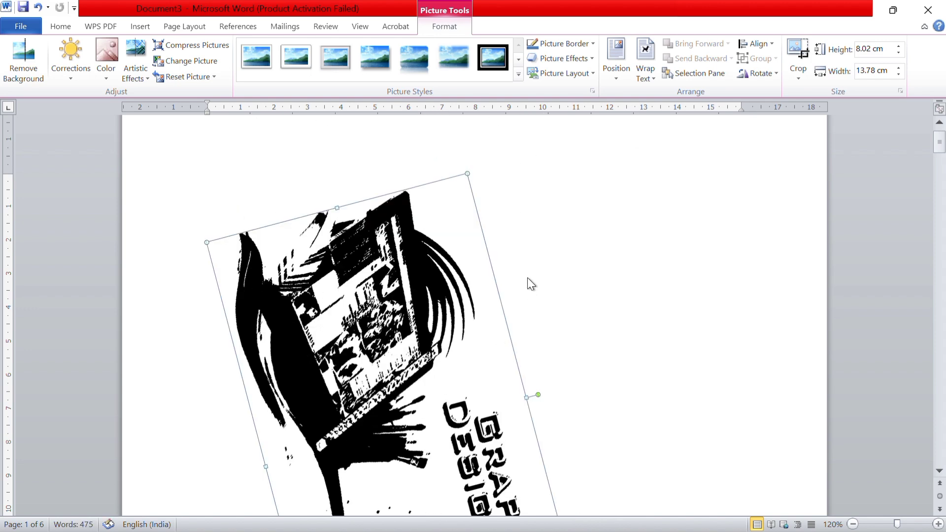
drag(539, 394, 552, 388)
key(ctrl+z)
key(ctrl+z)
click(701, 353)
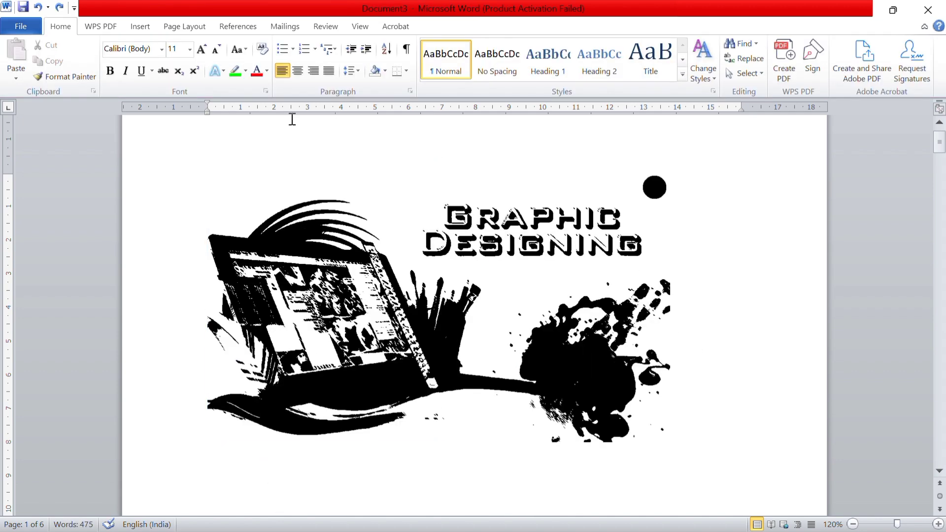
Examine the Compress Pictures options for the selected picture and dismiss them without applying anything
click(151, 32)
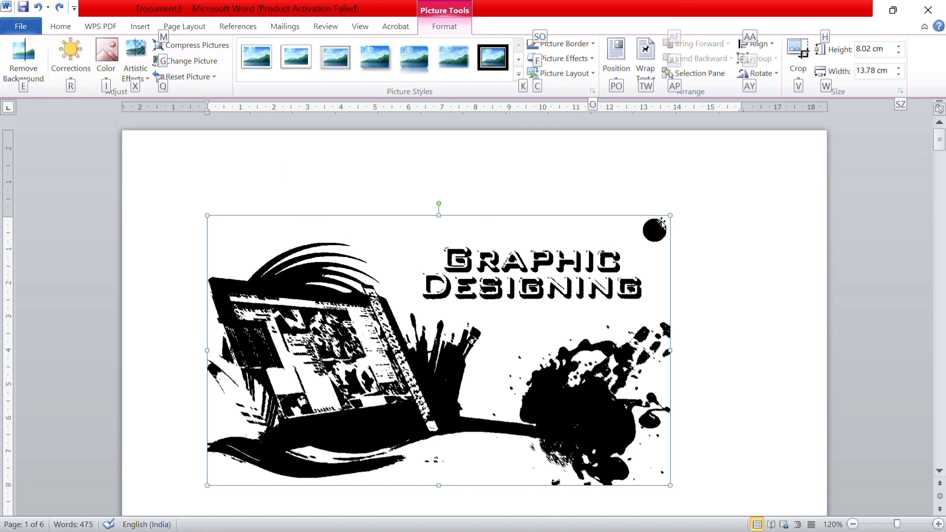
click(197, 45)
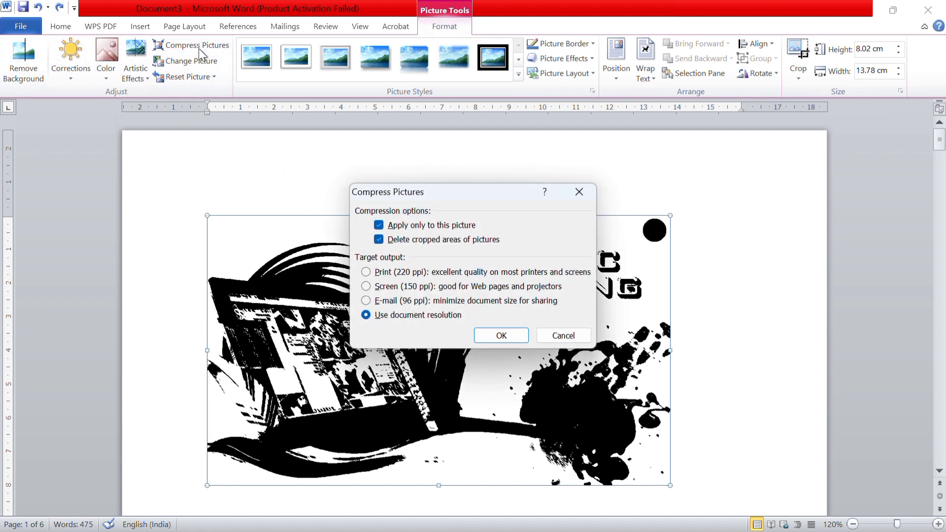
click(580, 192)
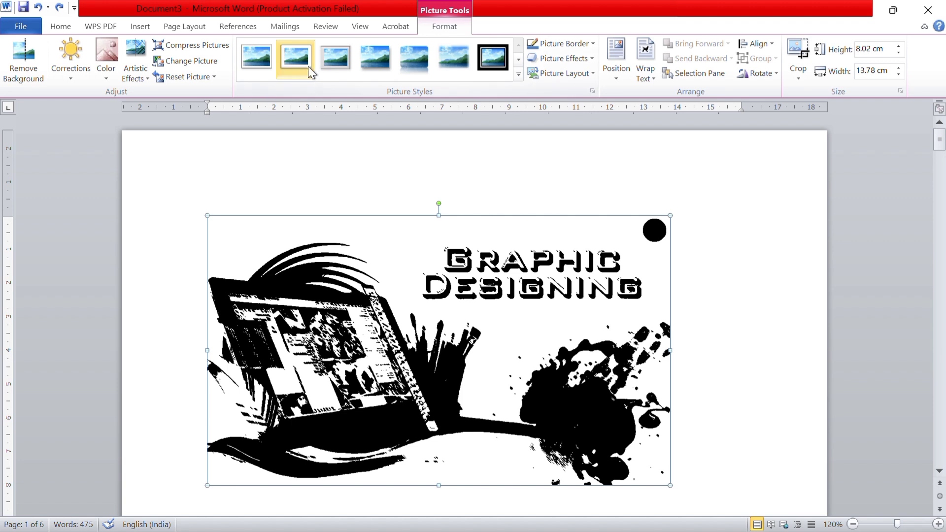
Try the metallic-frame picture style on the picture, then give it the black double-frame style
click(324, 69)
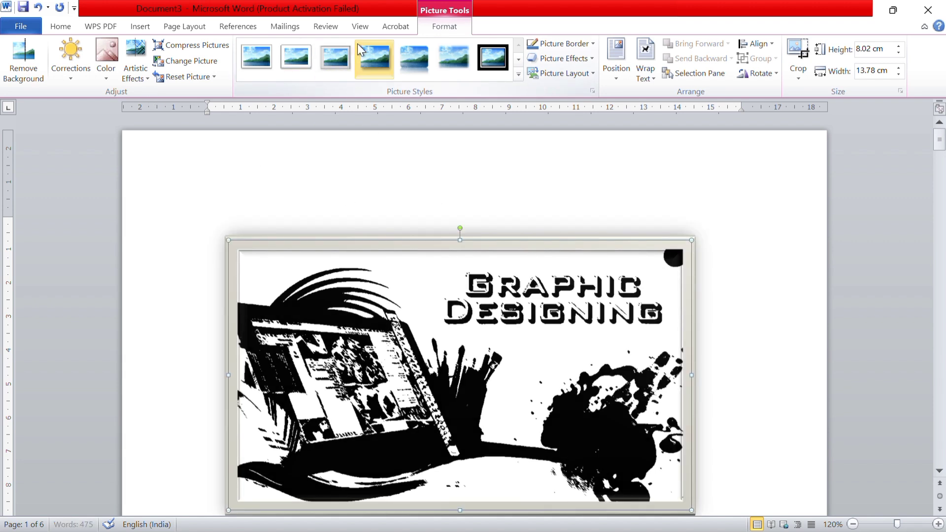
click(493, 63)
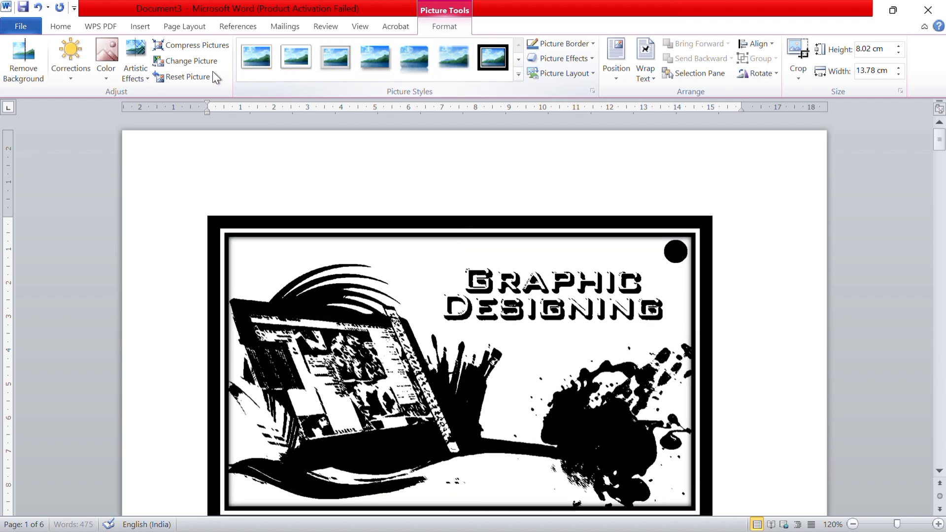
Replace the picture with the "Green and Brown Simple Cooking Youtube" thumbnail image from the Desktop folder
click(189, 60)
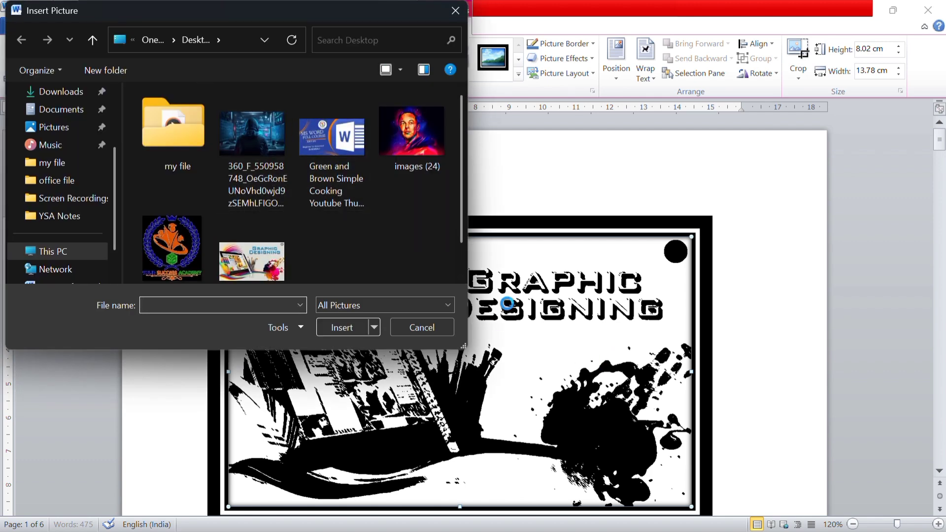
click(264, 266)
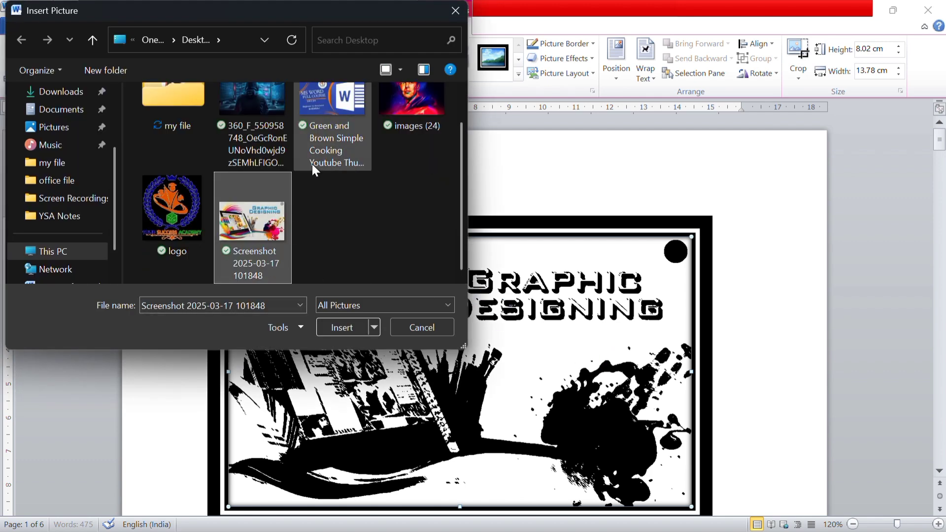
click(339, 112)
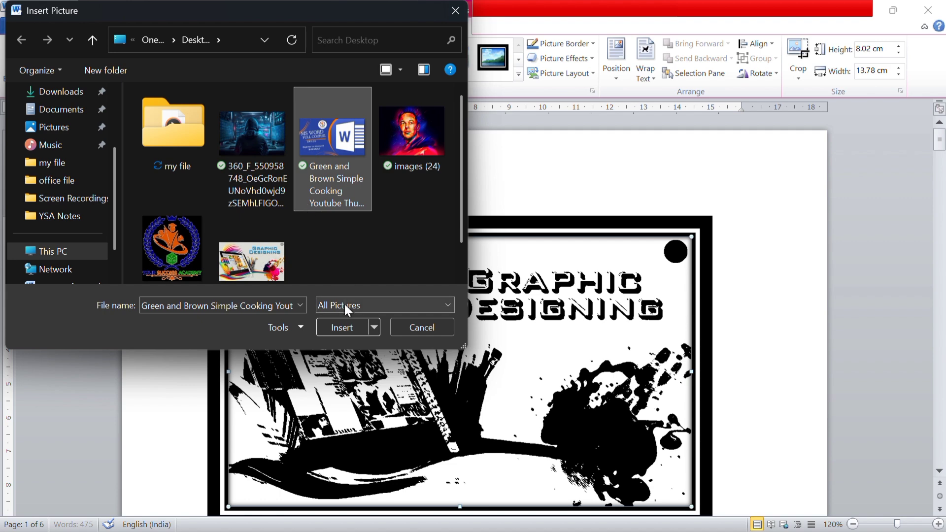
click(427, 156)
click(365, 163)
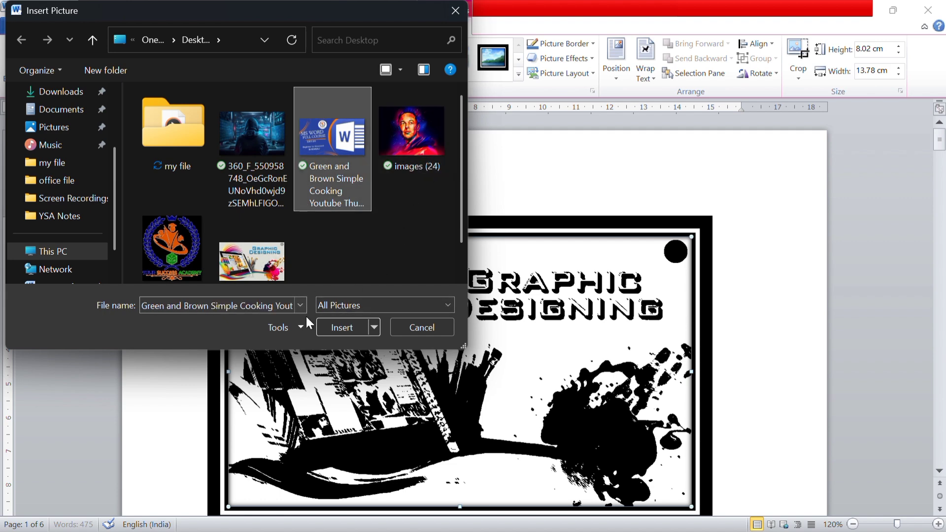
click(334, 327)
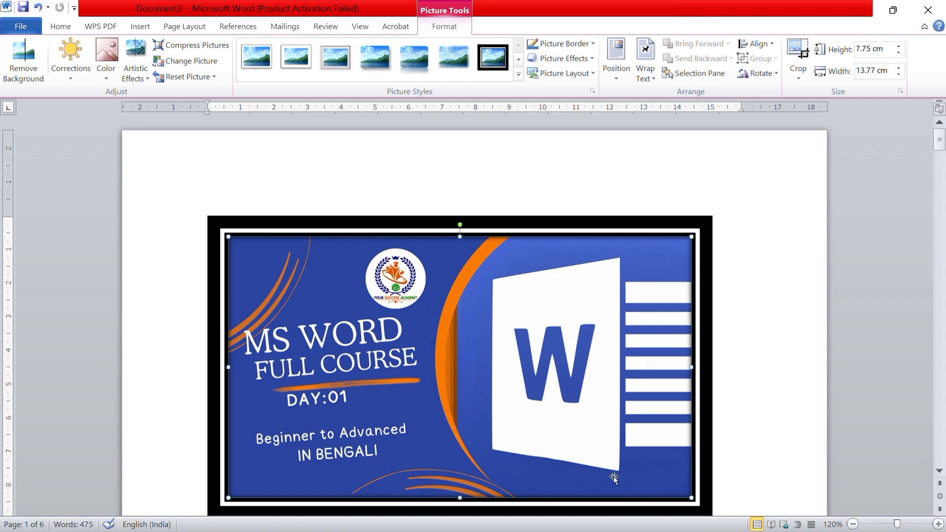
Reset the formatting of the replaced picture to remove its black double frame
scroll(478, 316, down, 1)
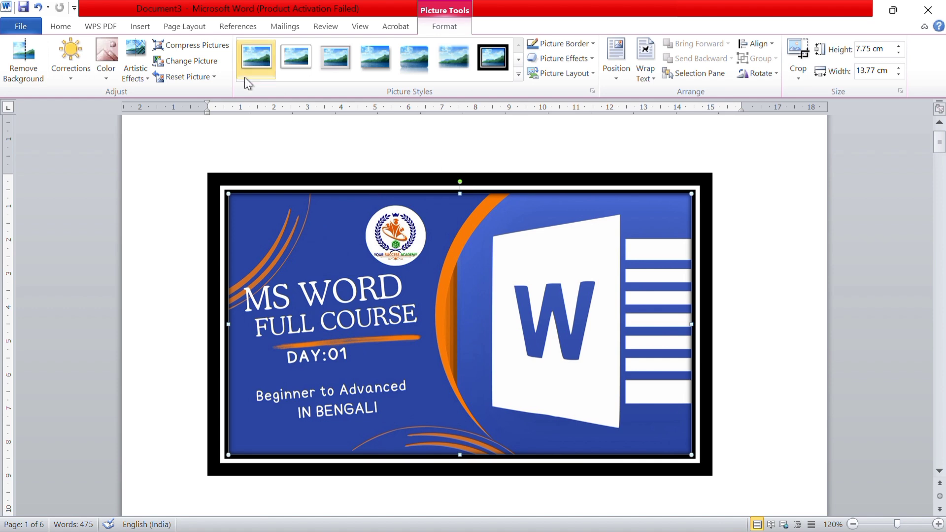
scroll(367, 287, up, 1)
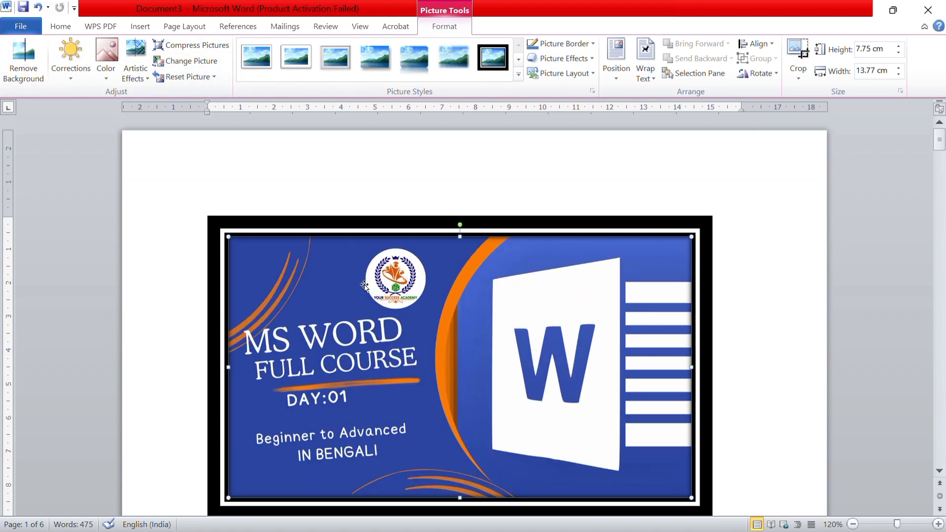
click(187, 74)
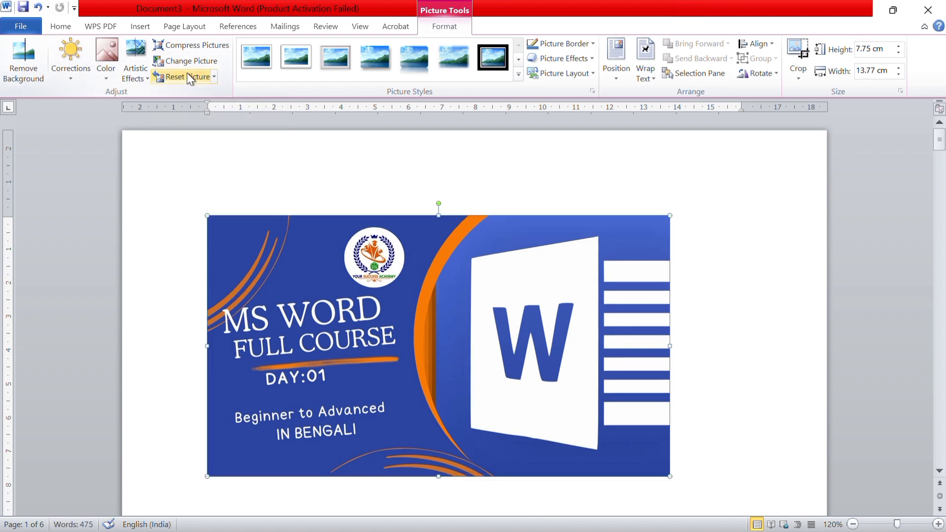
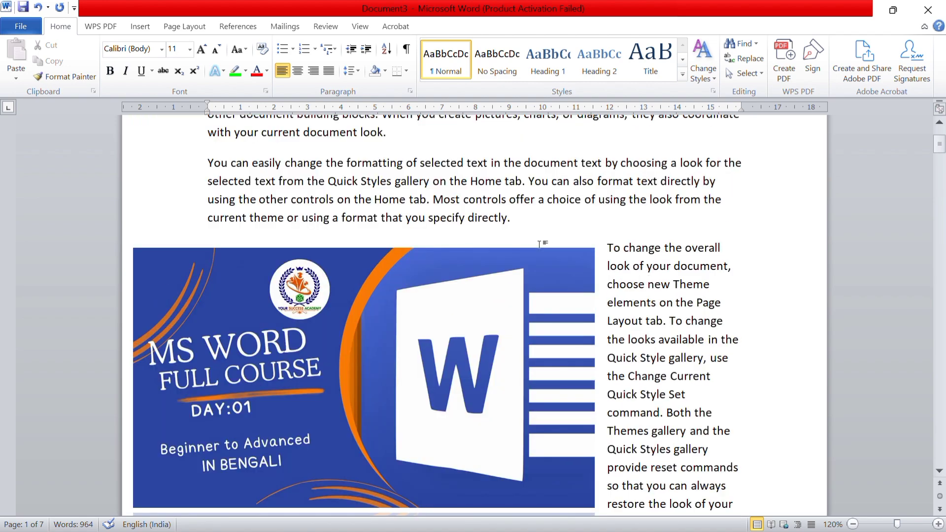
Try Tight text wrapping on the MS Word Full Course picture, then return it to Square wrapping
click(450, 335)
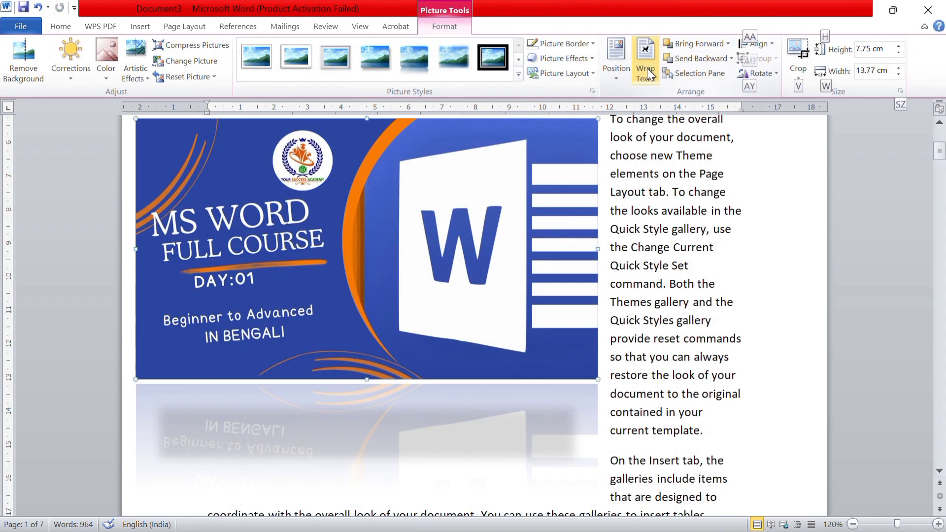
click(647, 68)
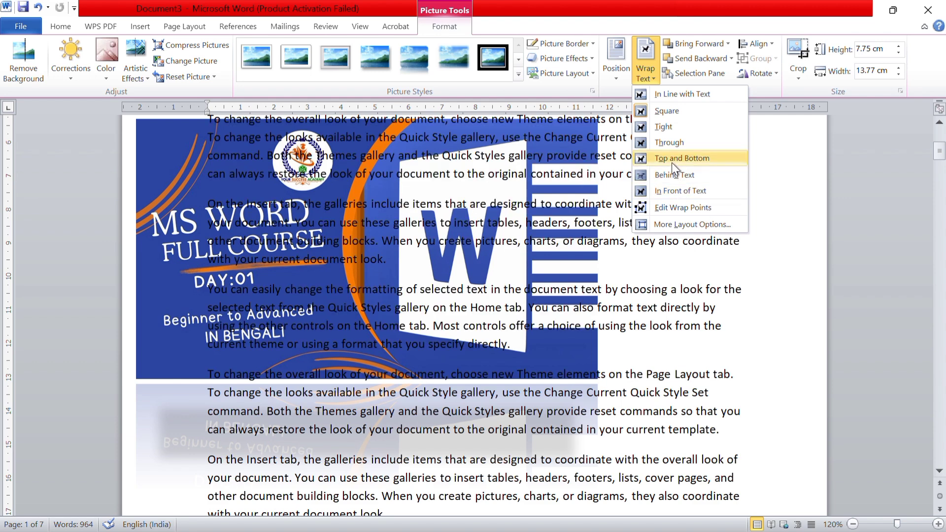
click(665, 130)
scroll(638, 201, up, 5)
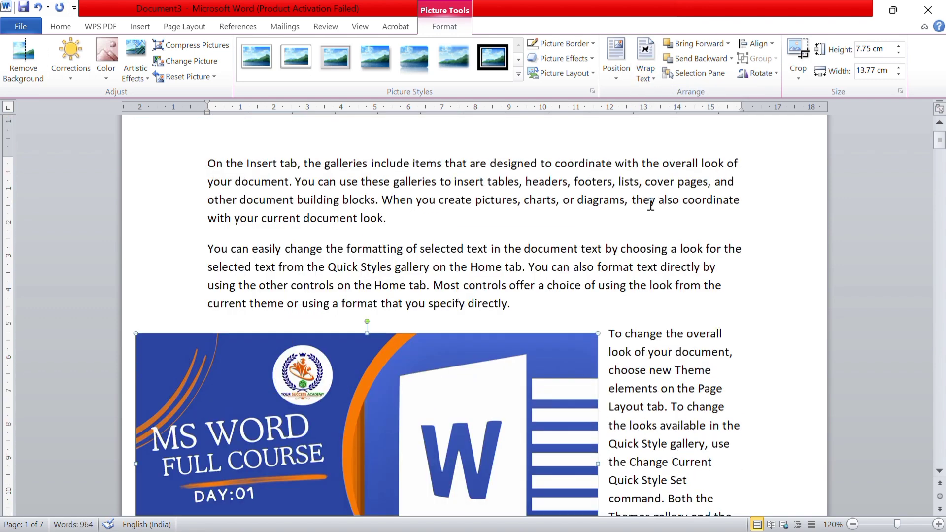
click(646, 69)
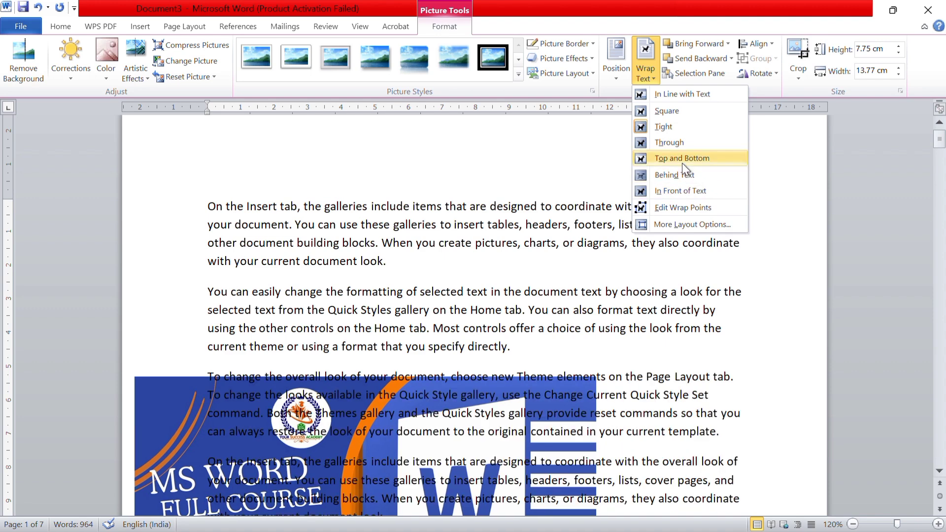
click(658, 111)
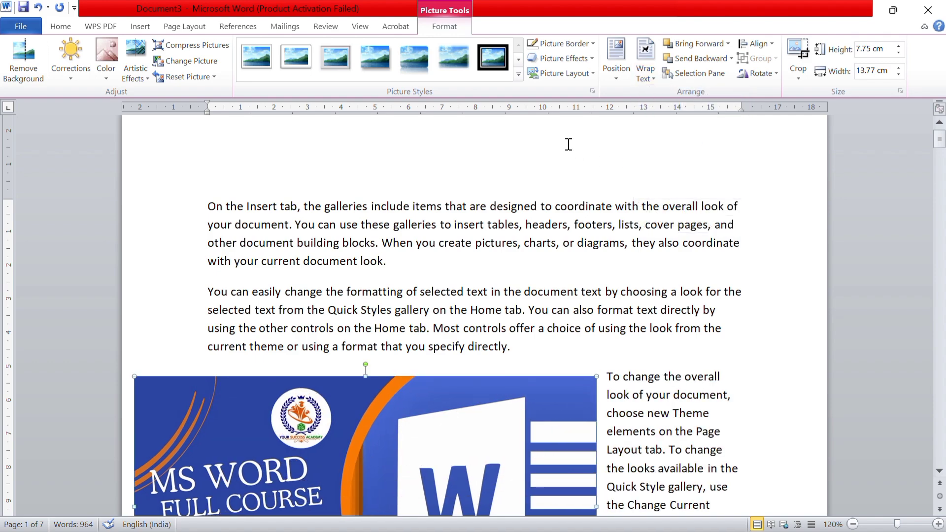
scroll(503, 272, down, 8)
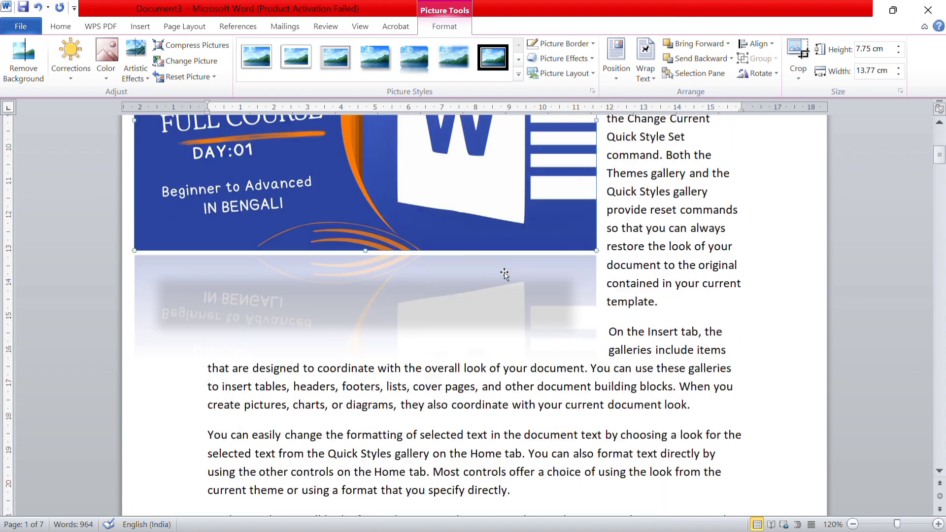
scroll(505, 273, up, 5)
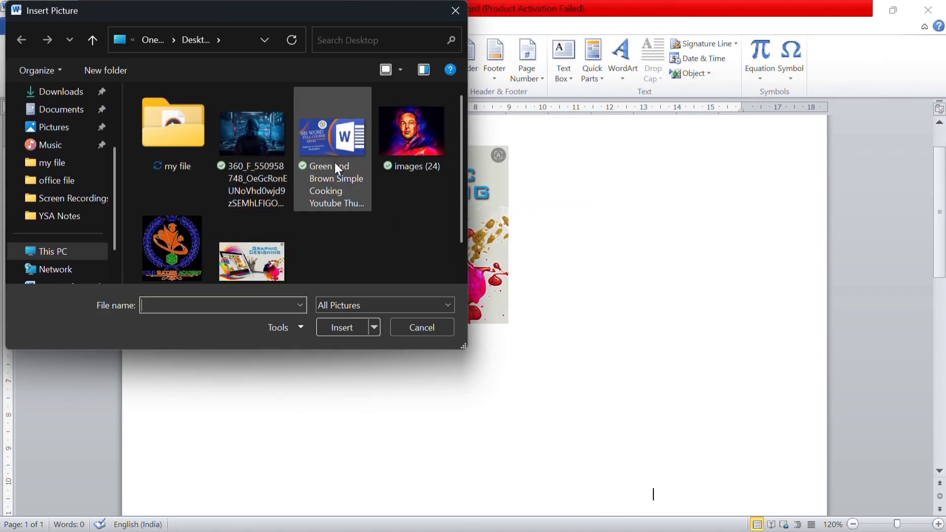
Insert the picture "images (24)" from the Desktop folder and shrink it to about 5.58 cm high by 7.44 cm wide
click(391, 152)
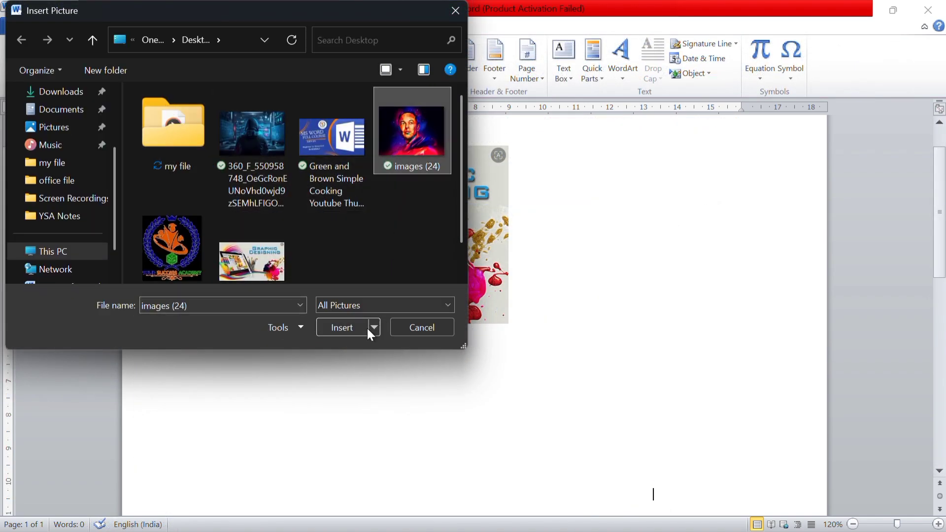
click(345, 328)
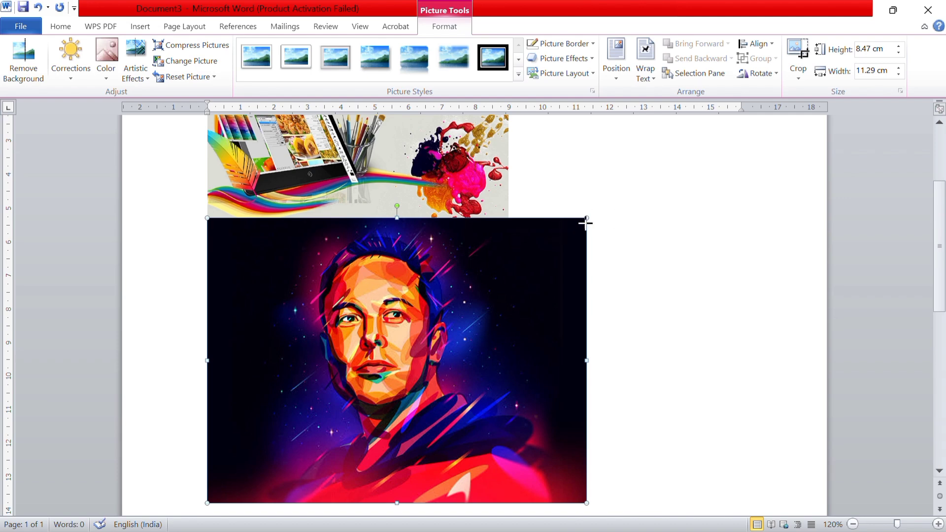
drag(586, 223, 458, 349)
scroll(451, 353, up, 5)
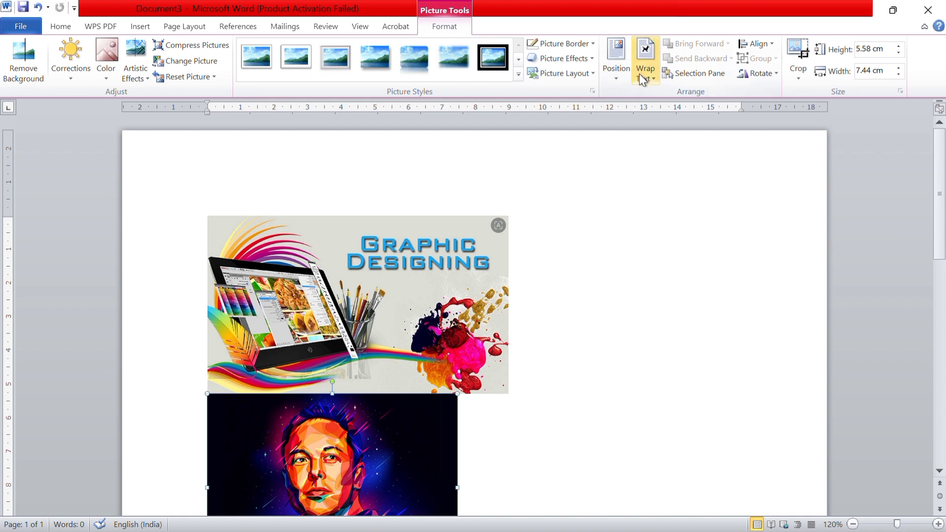
Give the Graphic Designing picture Square text wrapping and move it to the page's upper-left corner area
click(469, 300)
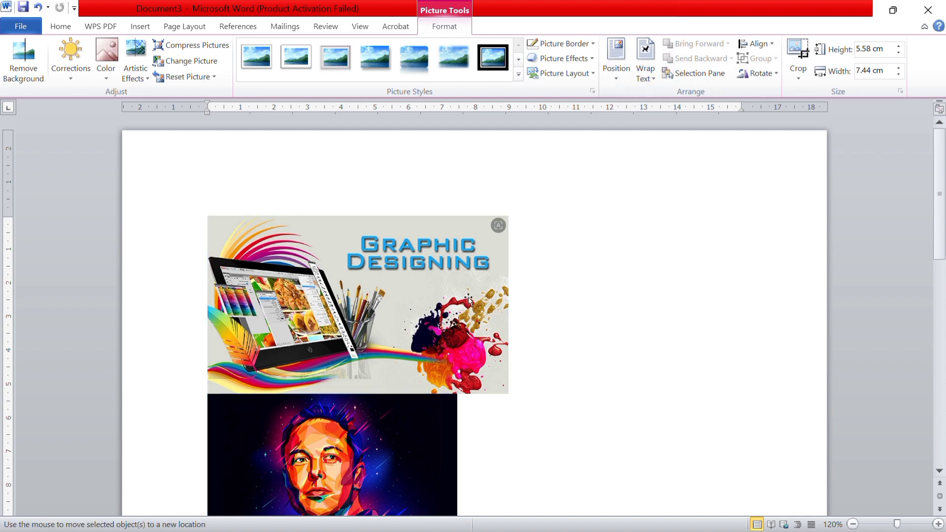
drag(469, 299, 475, 249)
drag(438, 297, 480, 273)
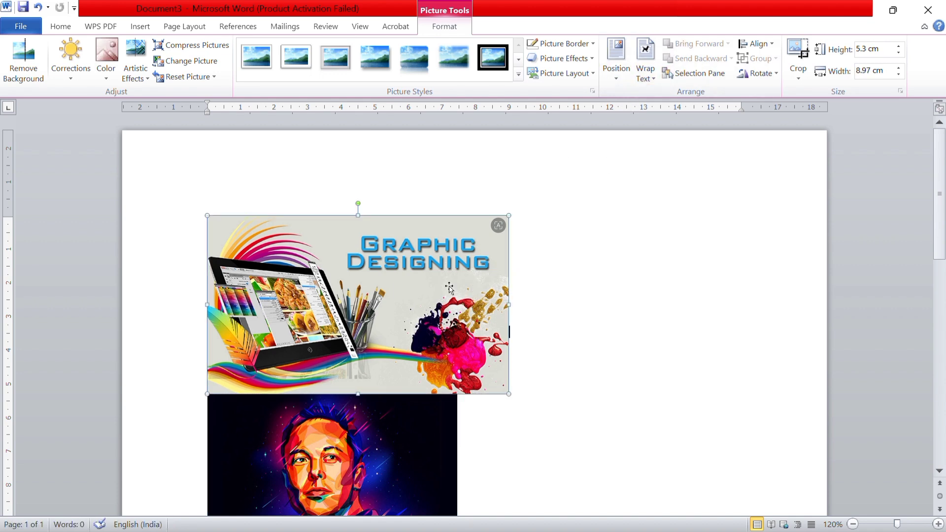
click(645, 74)
click(653, 110)
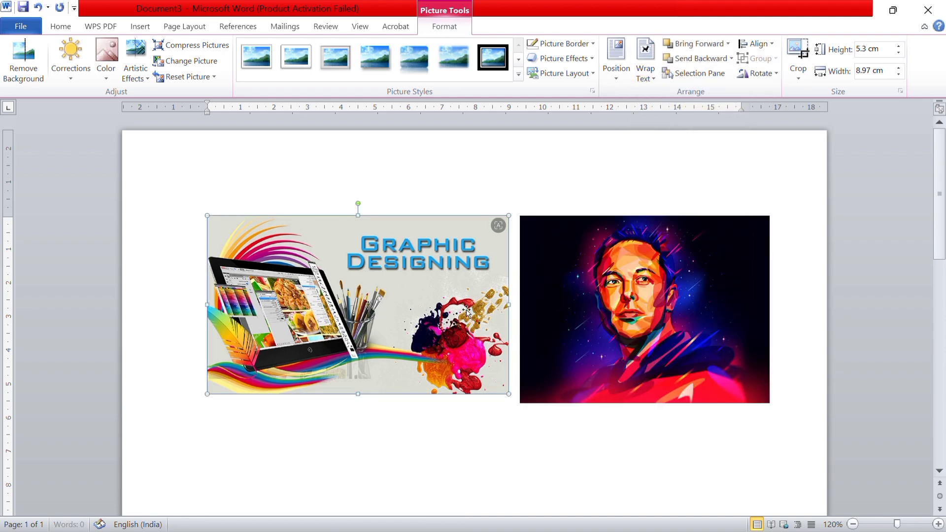
drag(421, 304, 359, 250)
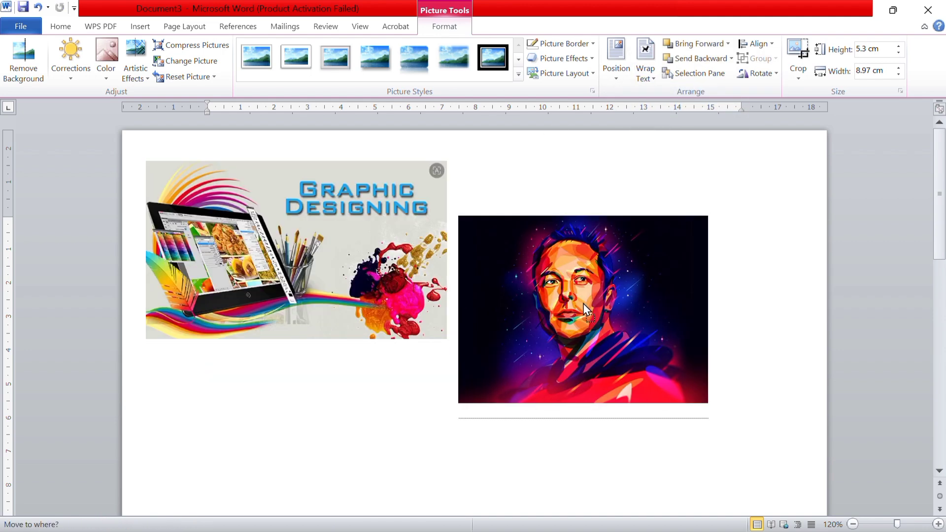
Give the portrait picture Square text wrapping and move it beside the Graphic Designing picture, on its right
click(603, 300)
drag(602, 300, 597, 270)
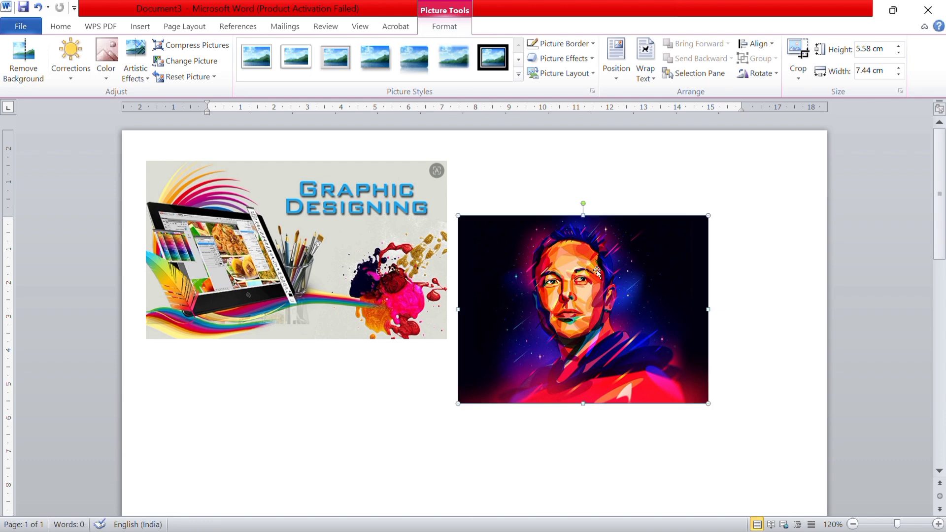
click(646, 76)
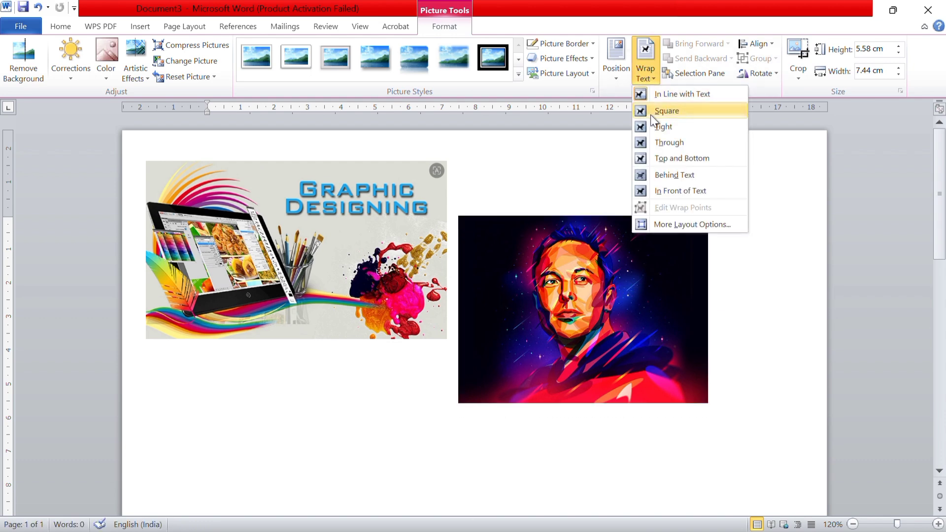
click(650, 110)
drag(583, 307, 618, 222)
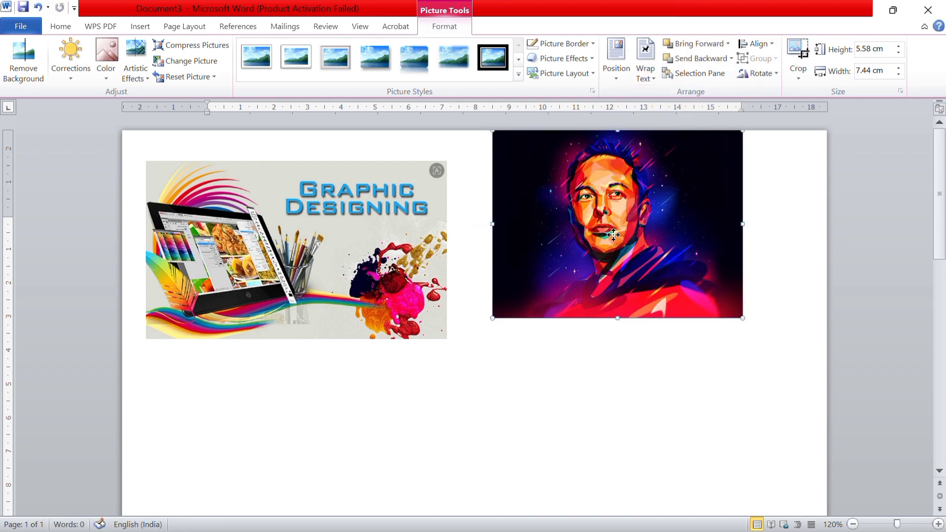
drag(624, 277, 634, 318)
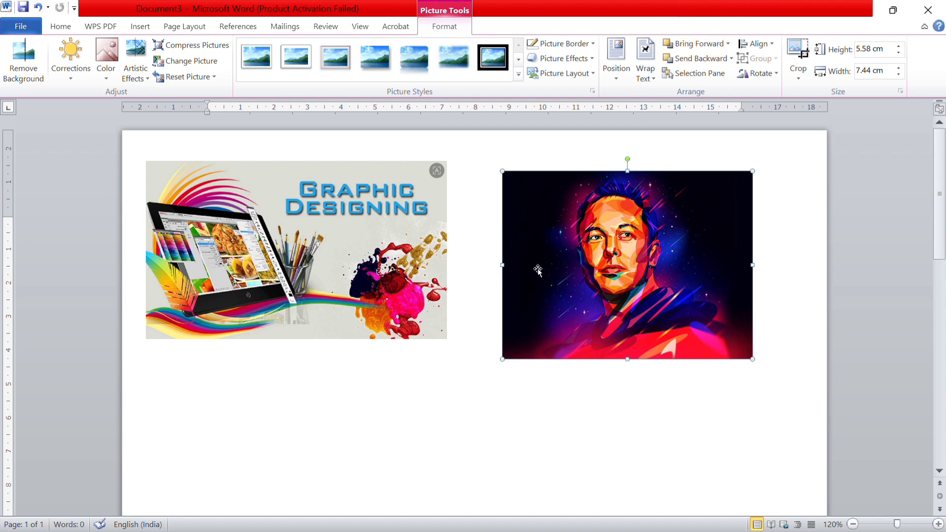
Overlap the portrait with the Graphic Designing picture and send it backward, then send the Graphic Designing picture backward instead
drag(557, 254, 446, 252)
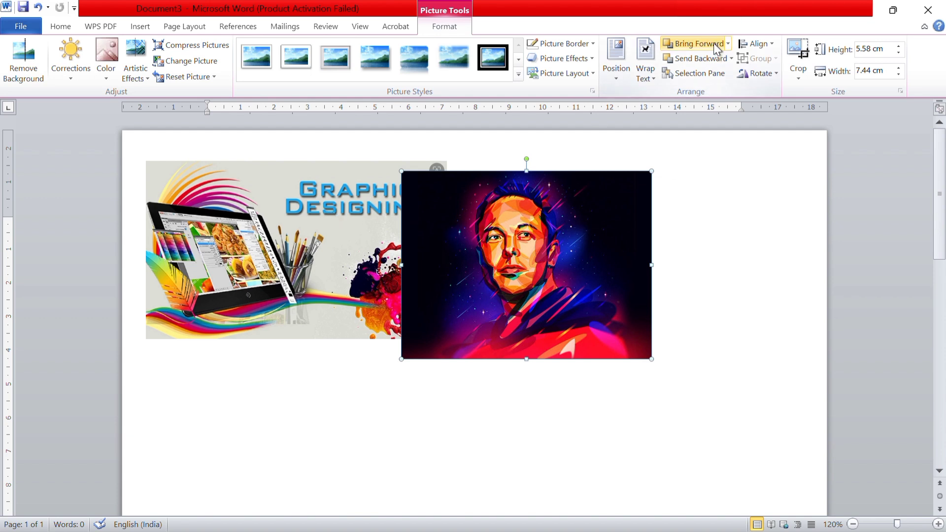
click(703, 62)
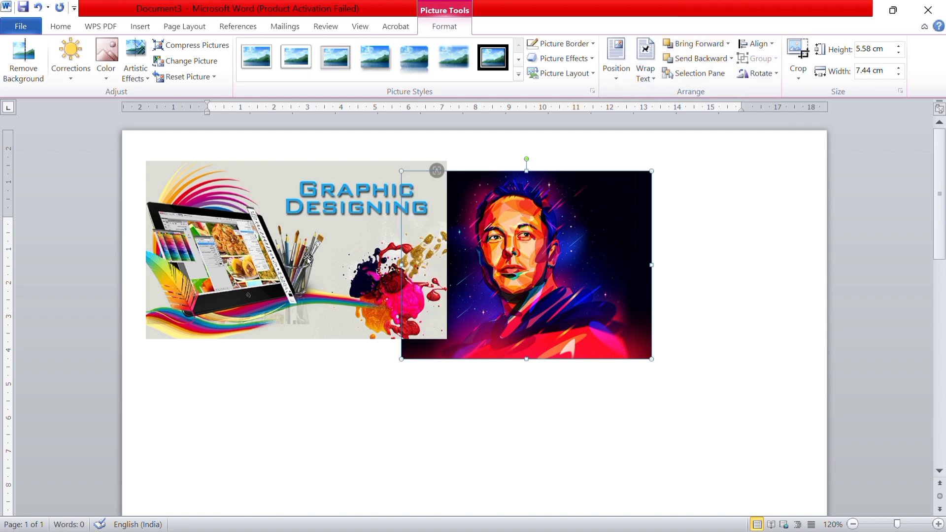
click(260, 234)
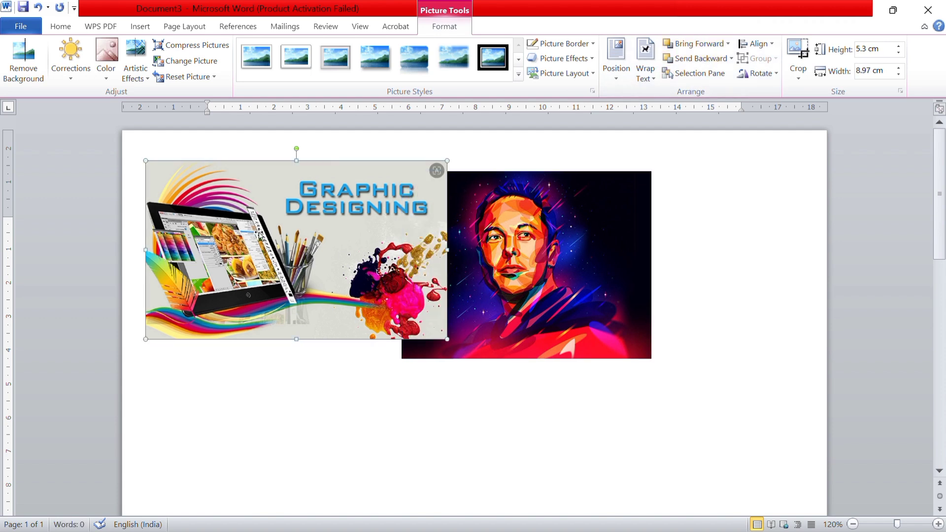
click(718, 60)
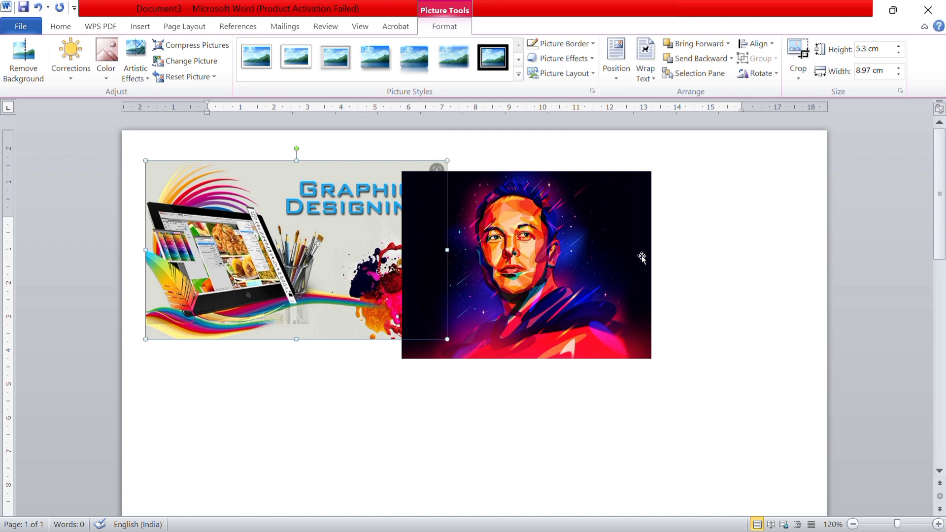
click(644, 79)
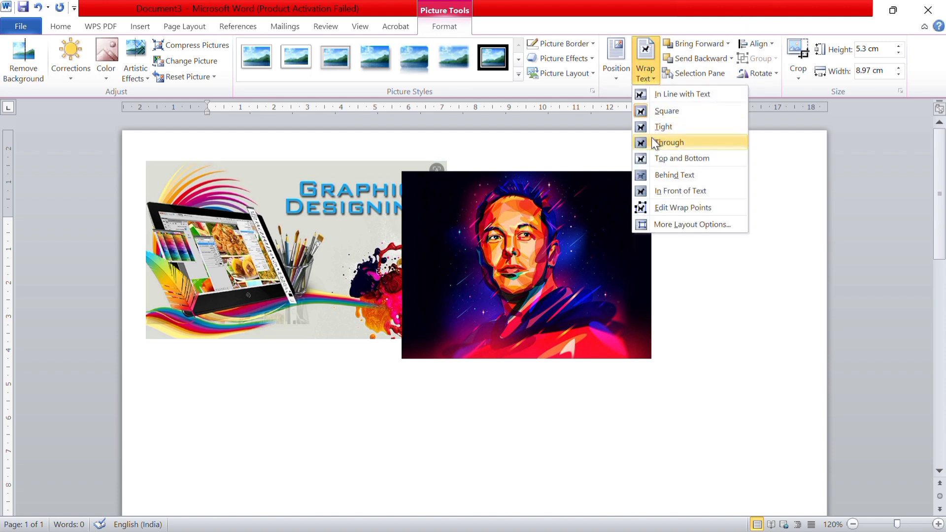
click(758, 136)
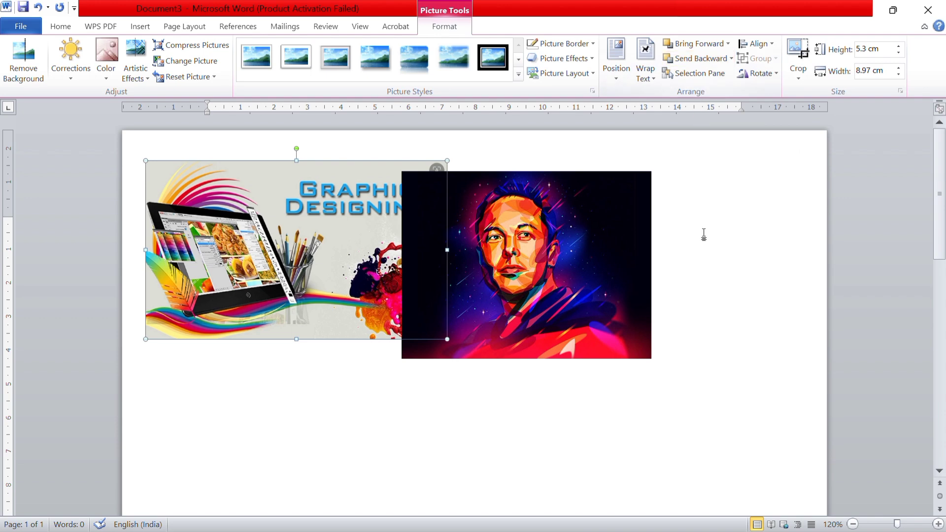
click(673, 234)
Align the Graphic Designing picture relative to the margins with Align Left, Align Center and Align Right in turn
click(358, 228)
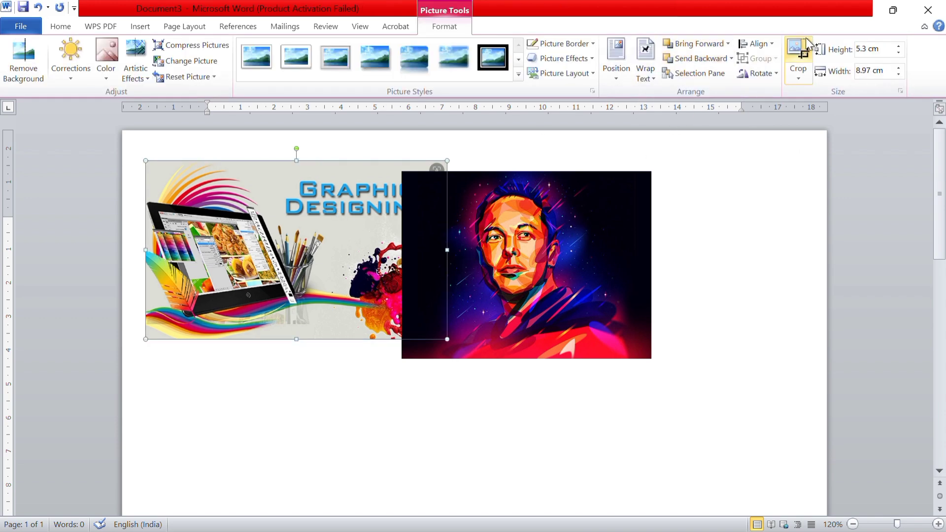
click(774, 43)
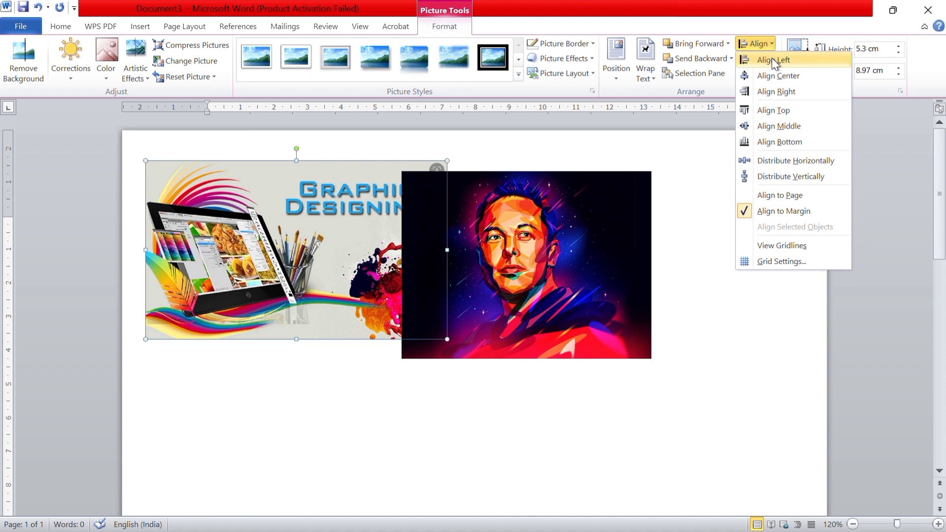
click(772, 58)
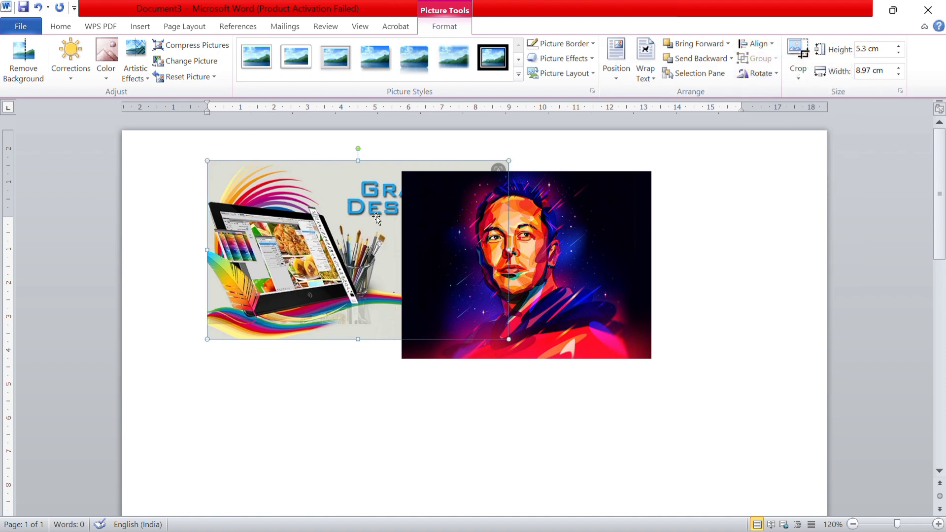
click(768, 47)
click(789, 76)
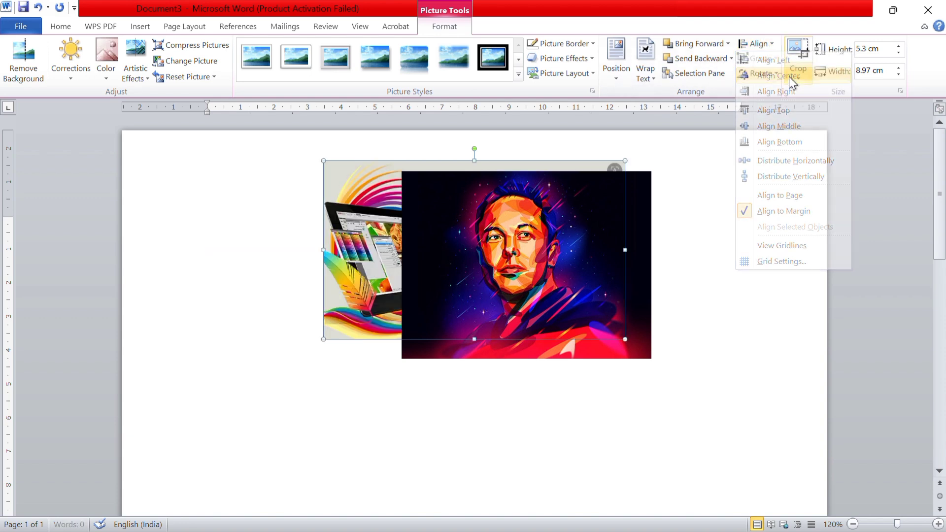
click(770, 45)
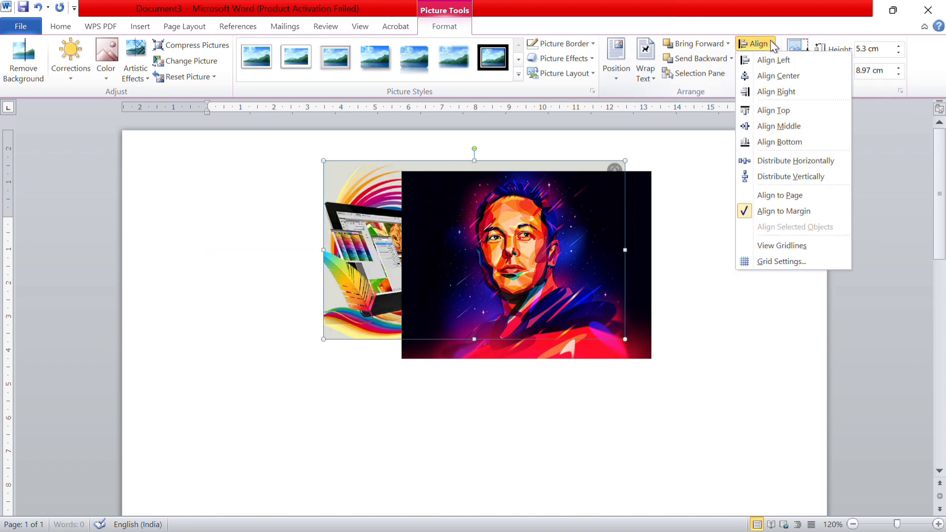
click(768, 90)
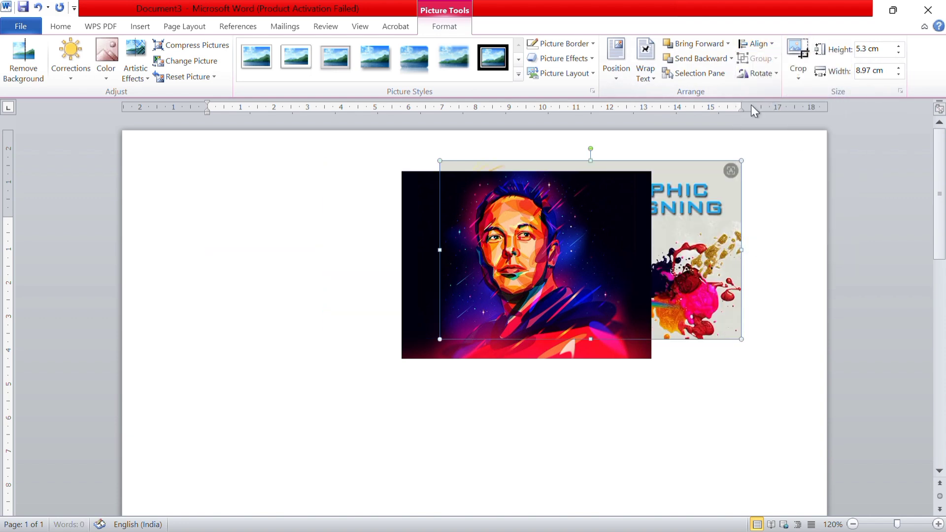
Align the Graphic Designing picture vertically with Align Middle, and horizontally with Align Left
click(772, 44)
click(788, 127)
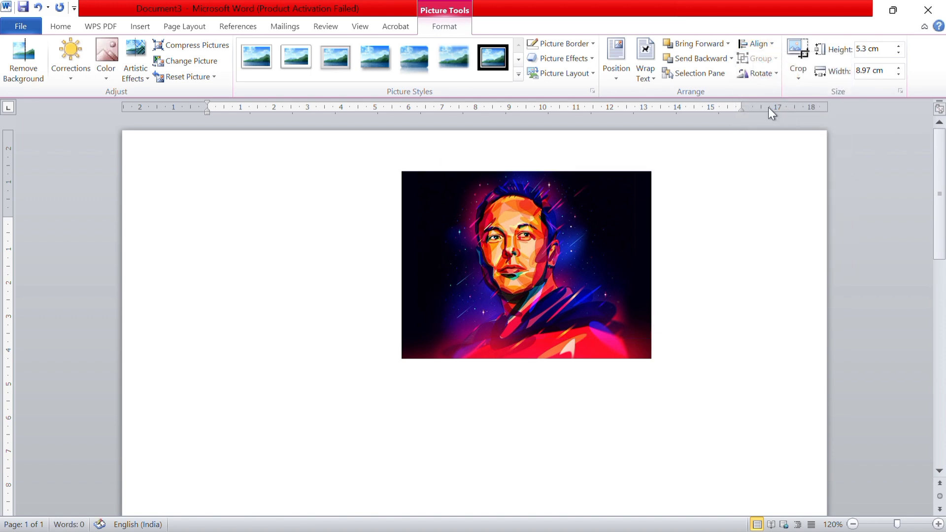
click(774, 44)
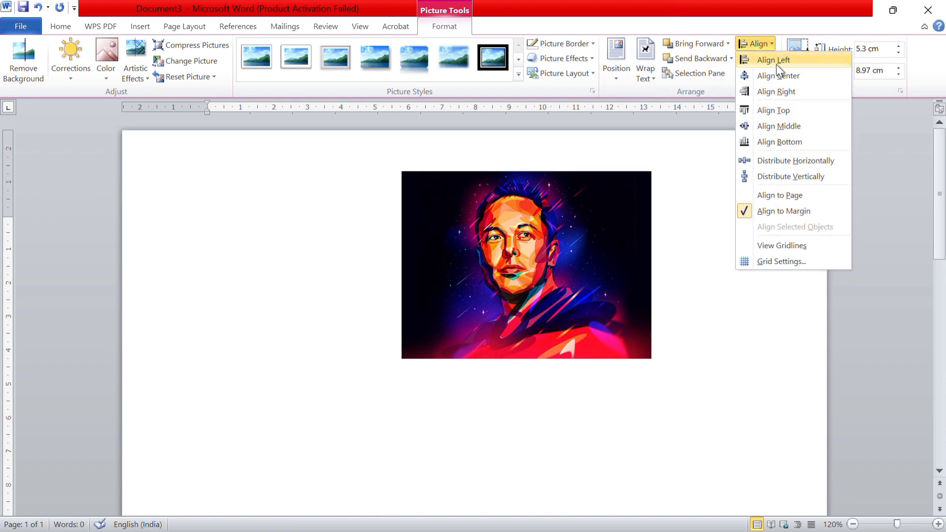
click(776, 65)
click(770, 45)
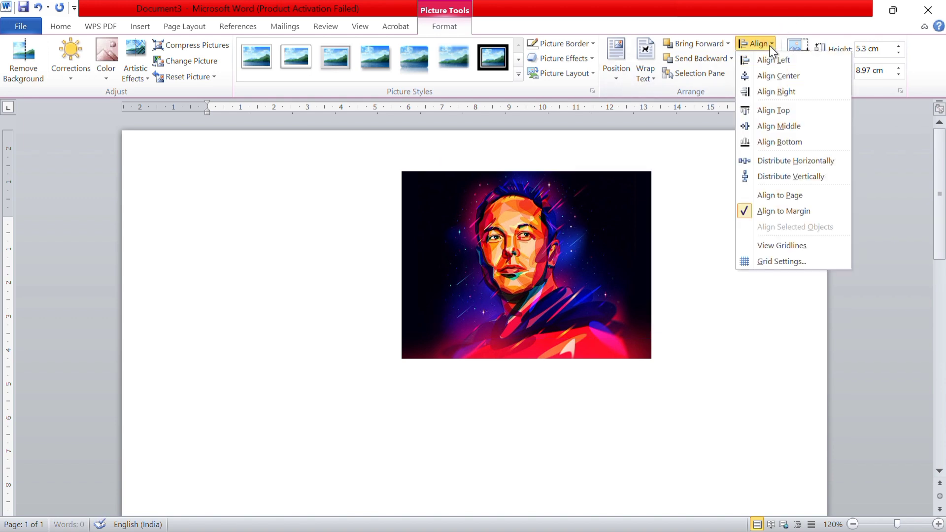
click(788, 64)
Move the portrait picture down the page and apply Align Left, Align Center and Align Right to it in turn
click(589, 209)
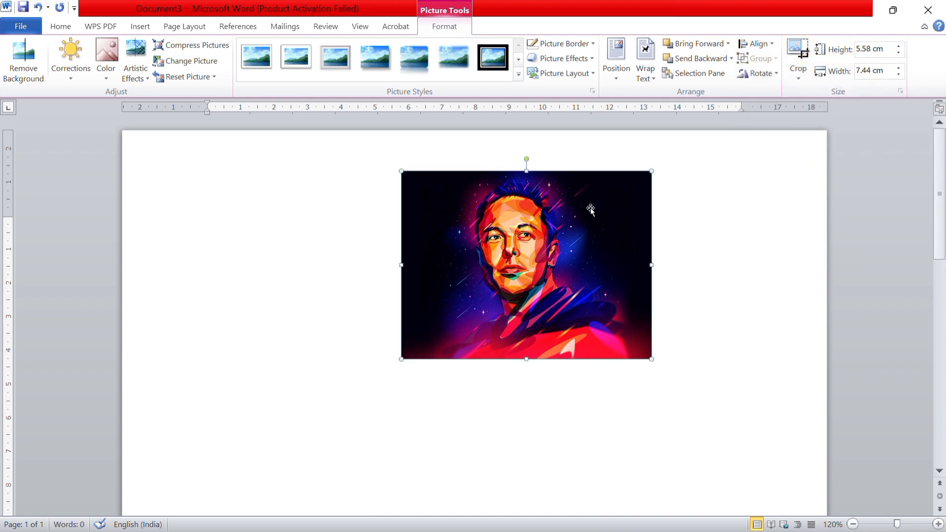
drag(590, 209, 441, 291)
click(770, 44)
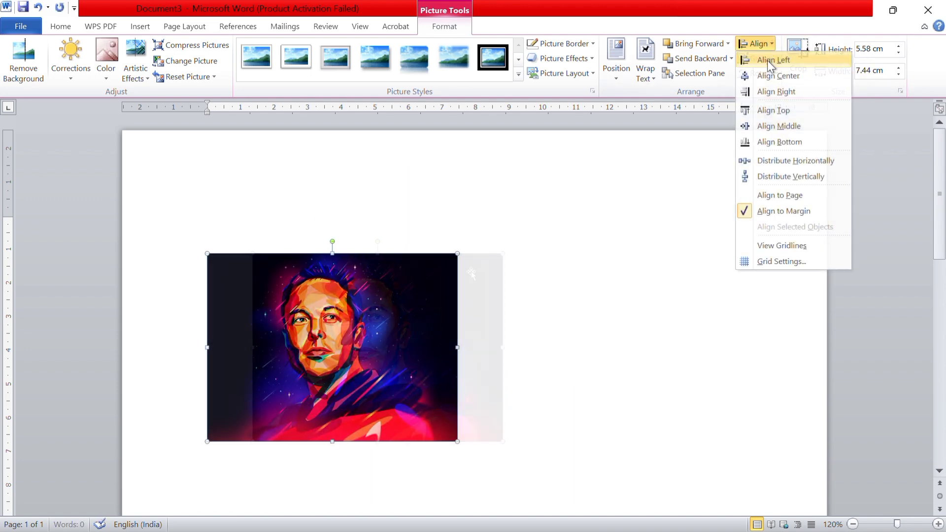
click(766, 72)
click(771, 47)
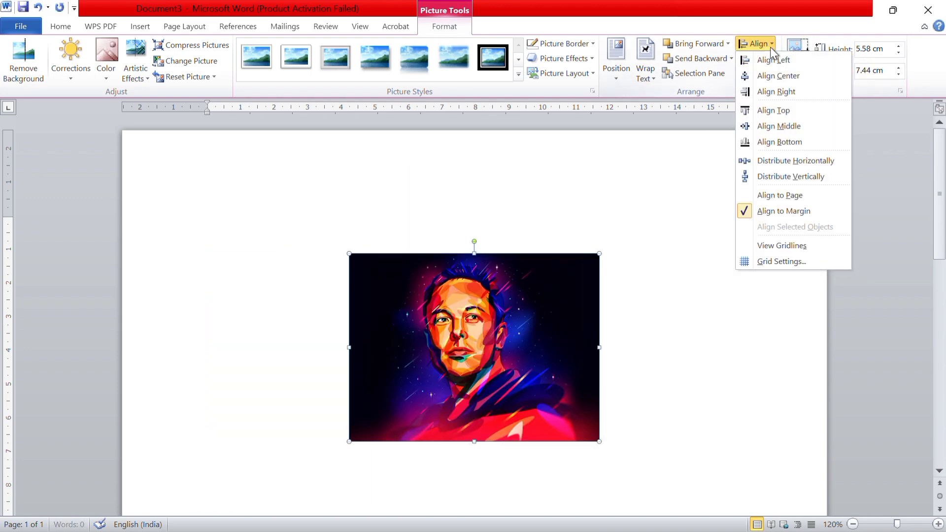
click(772, 91)
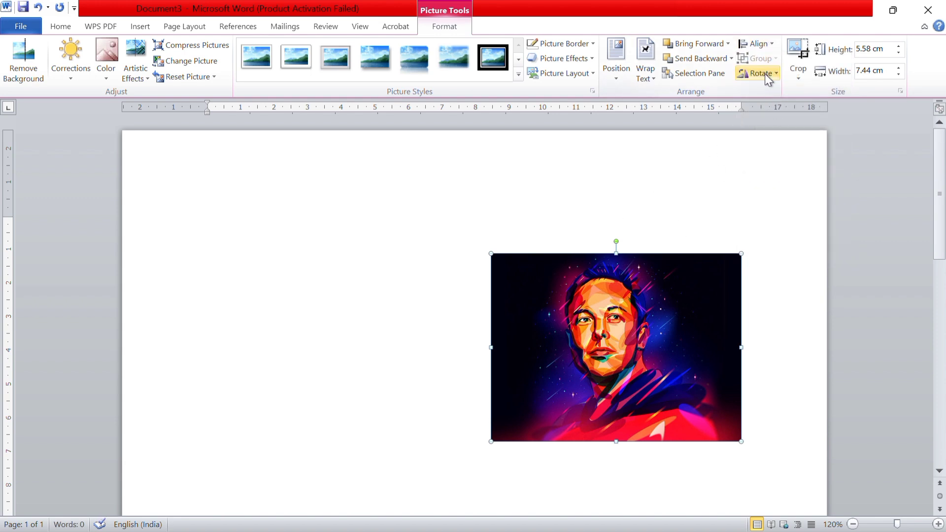
Rotate the portrait right by 90° twice, previewing the flip options between the two rotations
click(765, 73)
click(773, 92)
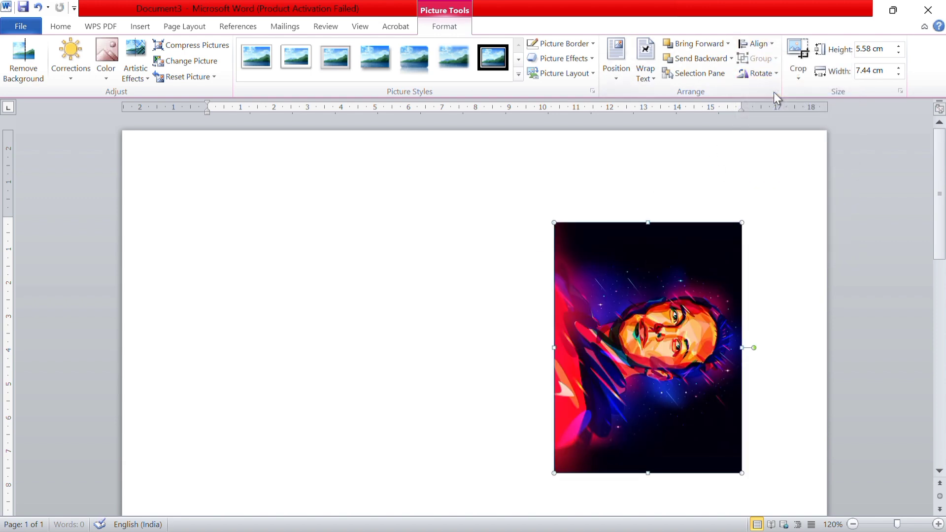
click(774, 74)
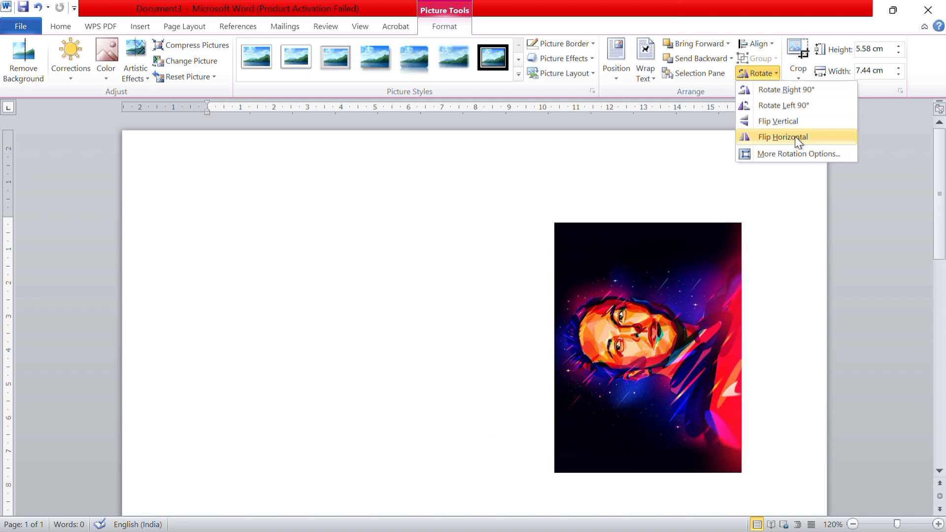
key(Escape)
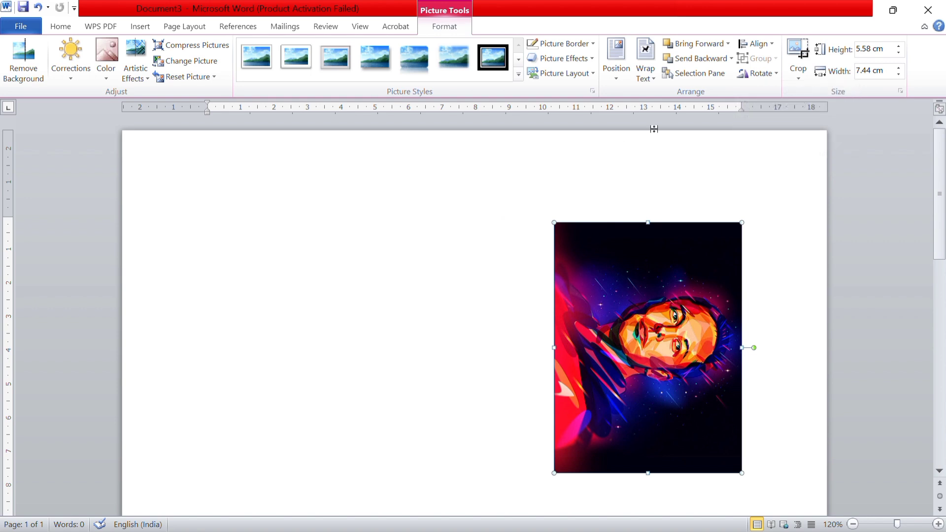
click(773, 72)
click(785, 87)
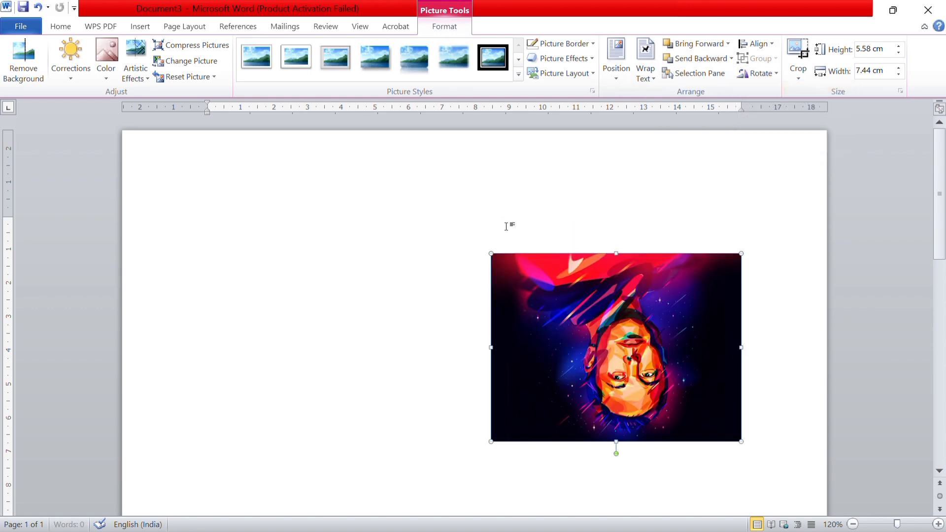
Turn the portrait back upright with Rotate Left 90° and a freehand rotation, and move it near the page's upper-left margin corner
click(779, 70)
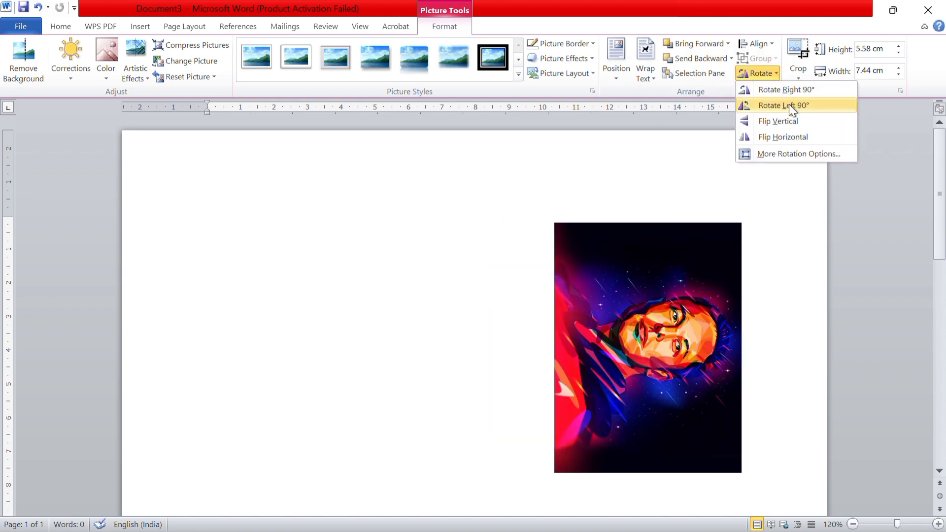
click(788, 105)
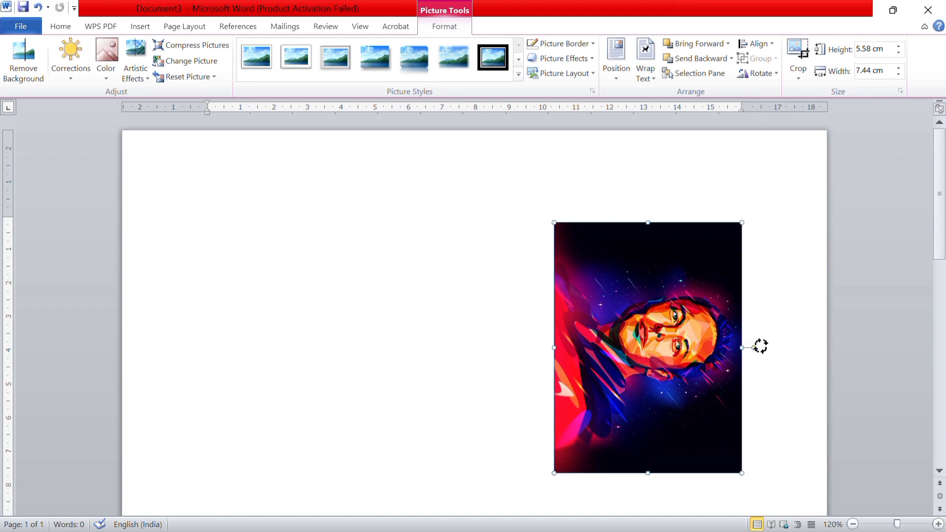
drag(760, 344, 649, 273)
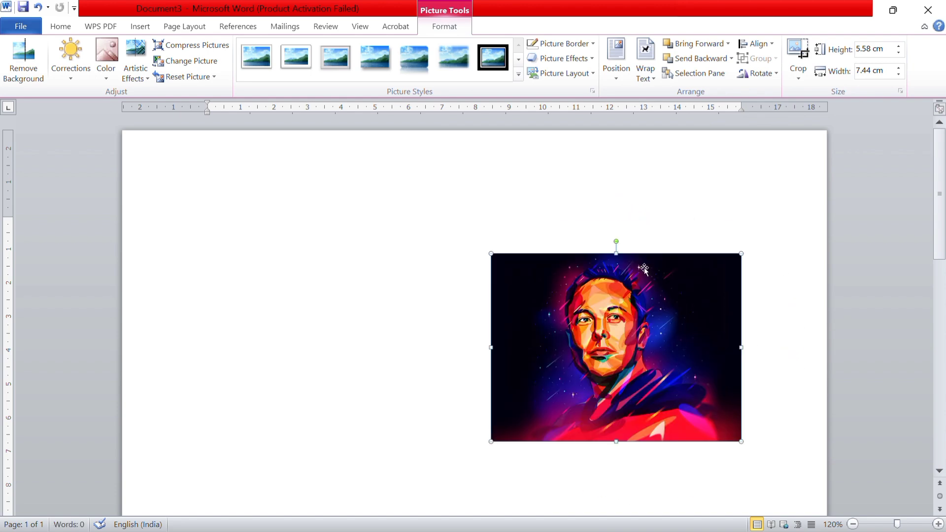
drag(591, 330, 318, 235)
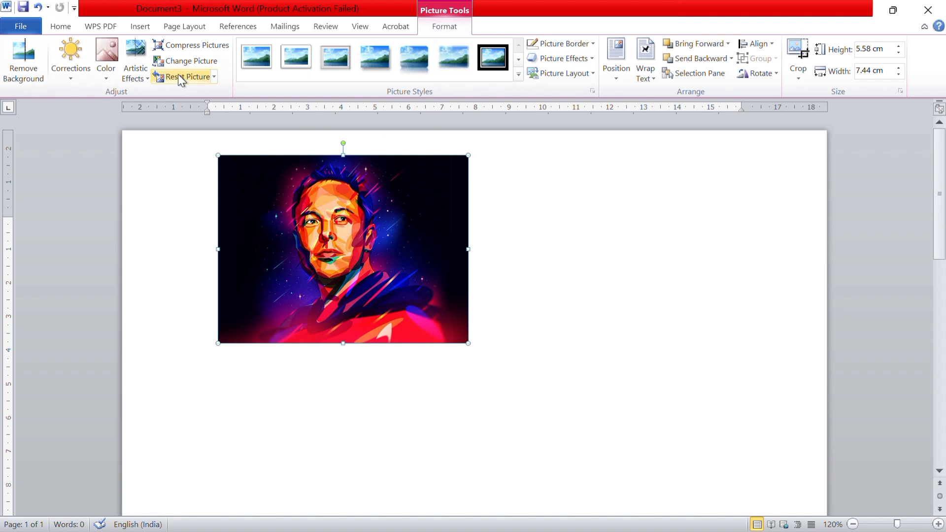
Open the Clip Art search and search all media file types for COMPUTER, correcting the search term
click(140, 26)
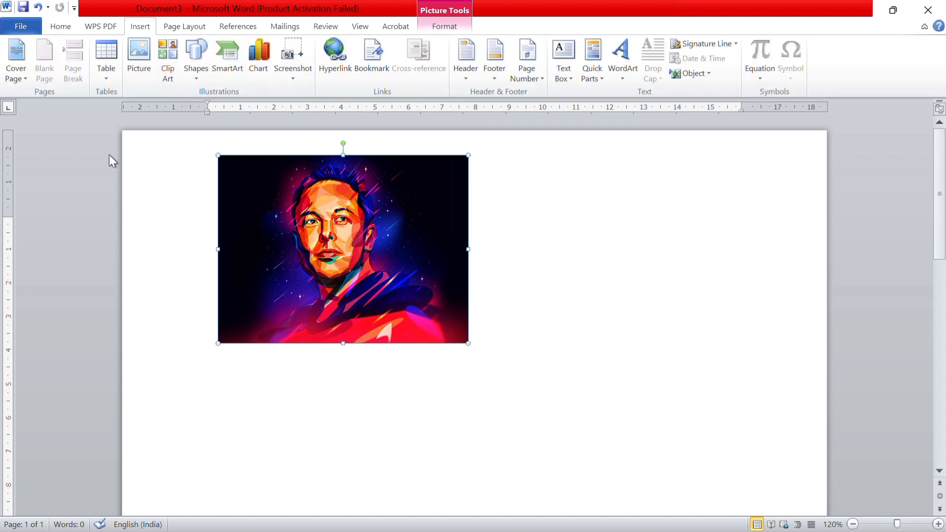
click(160, 70)
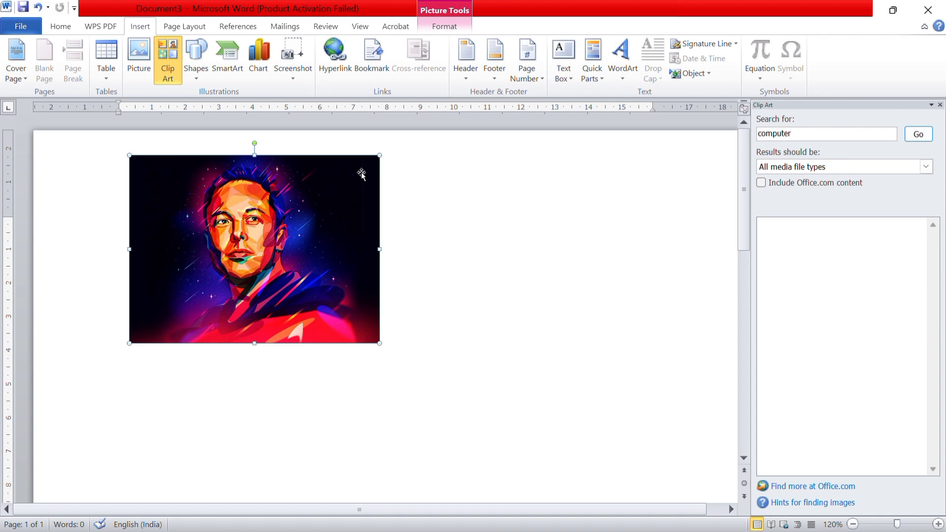
click(792, 135)
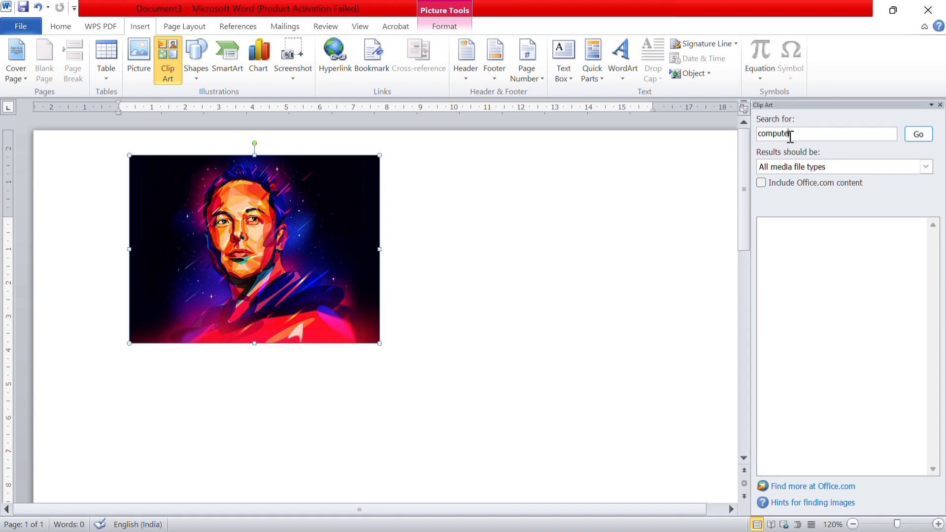
key(BackSpace)
key(BackSpace)
key(BackSpace)
key(BackSpace)
key(BackSpace)
text(PUTE)
key(Return)
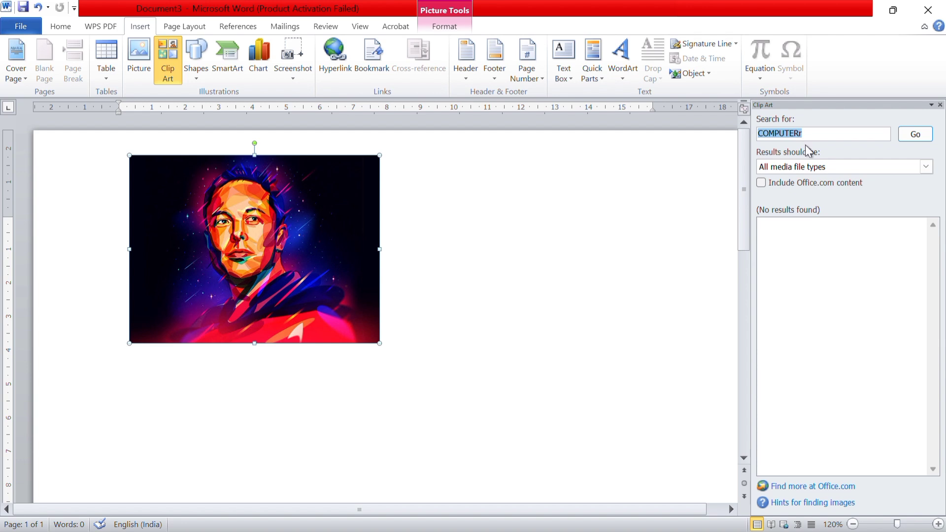
click(806, 133)
key(BackSpace)
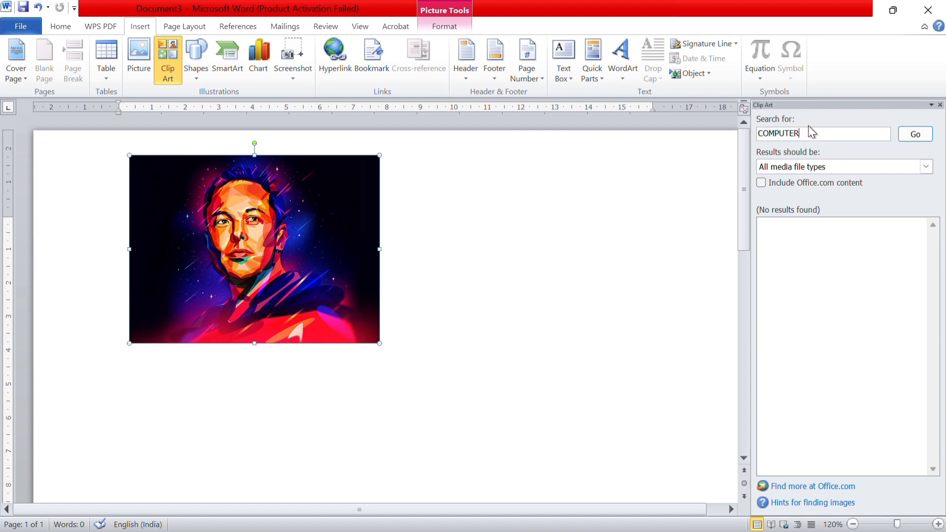
click(917, 134)
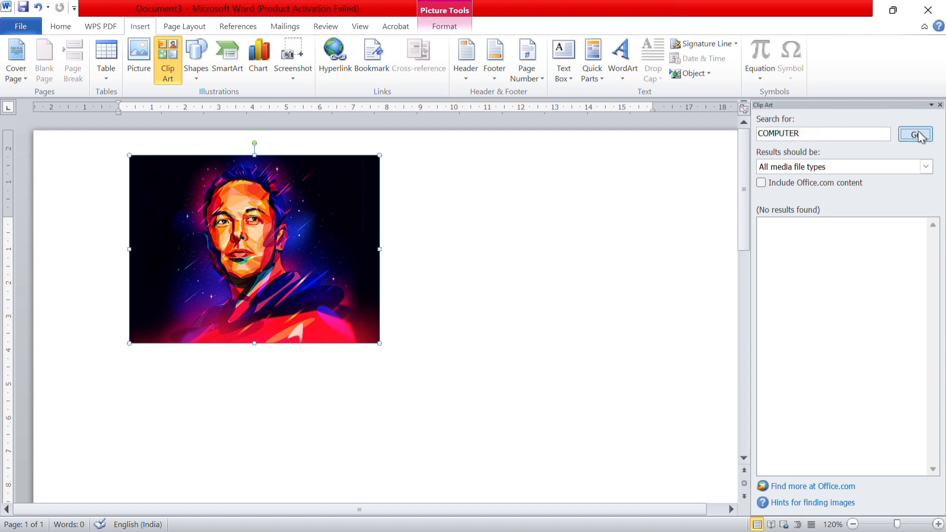
Browse the clip art results and insert the illustration of a woman working at a computer
scroll(845, 307, down, 10)
scroll(845, 306, up, 10)
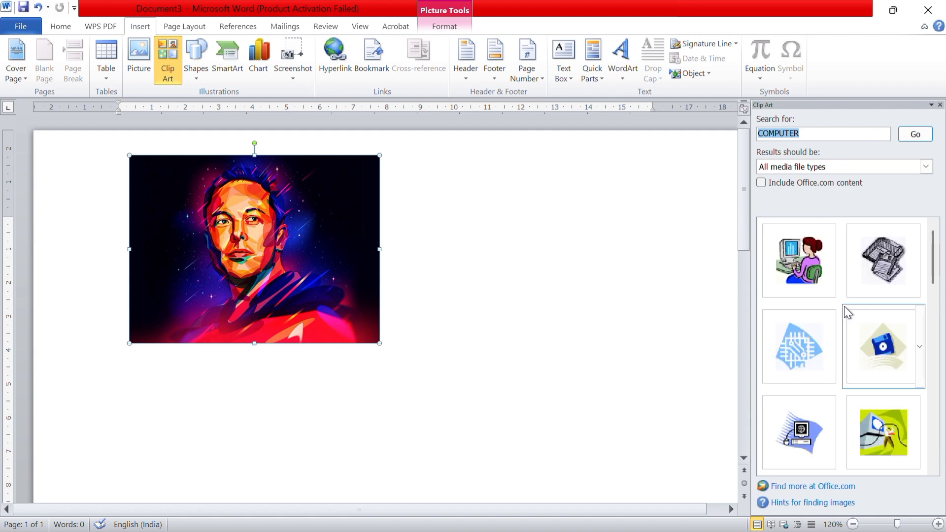
click(802, 276)
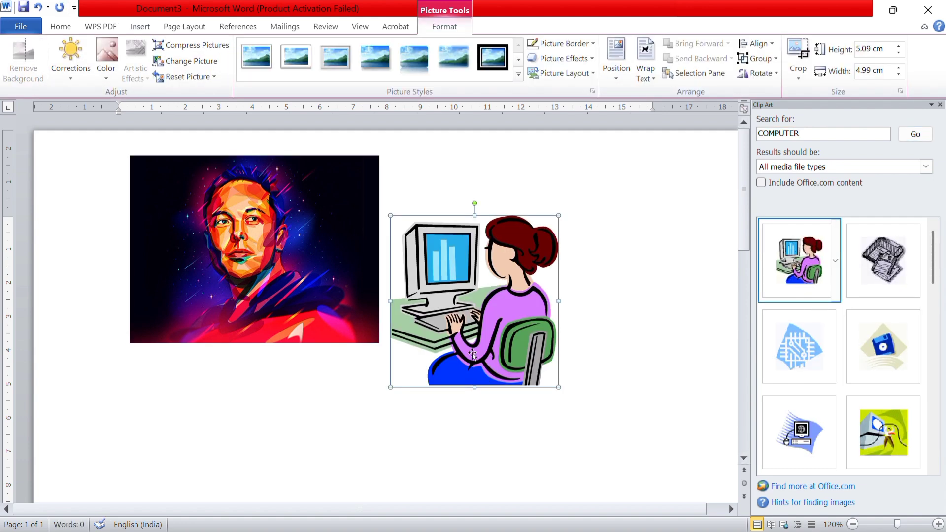
Change the clip art's text wrapping to a floating option and move it up to the right of the portrait
drag(473, 352, 560, 314)
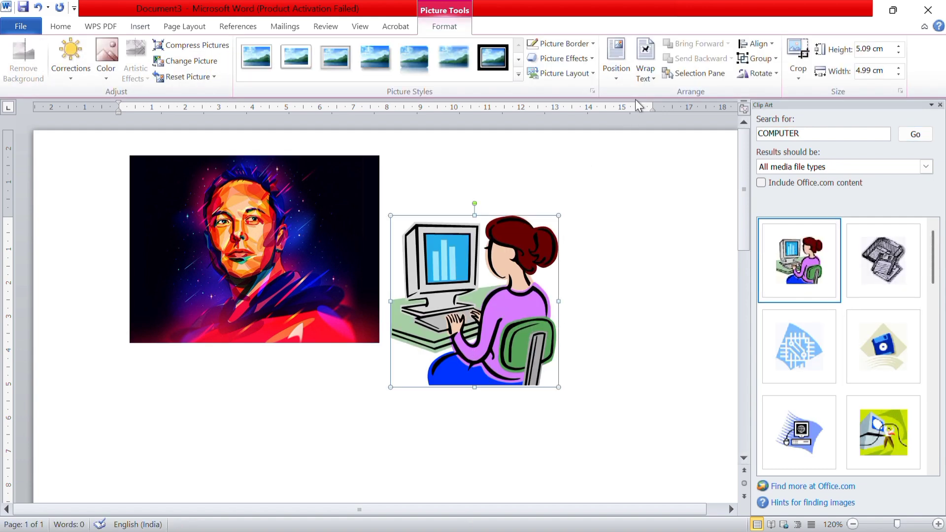
click(645, 64)
click(660, 105)
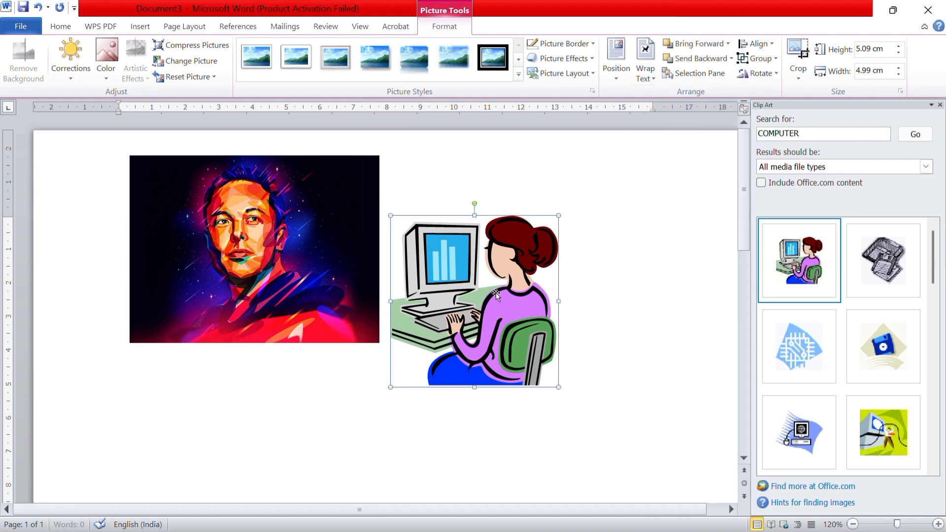
drag(480, 381, 585, 318)
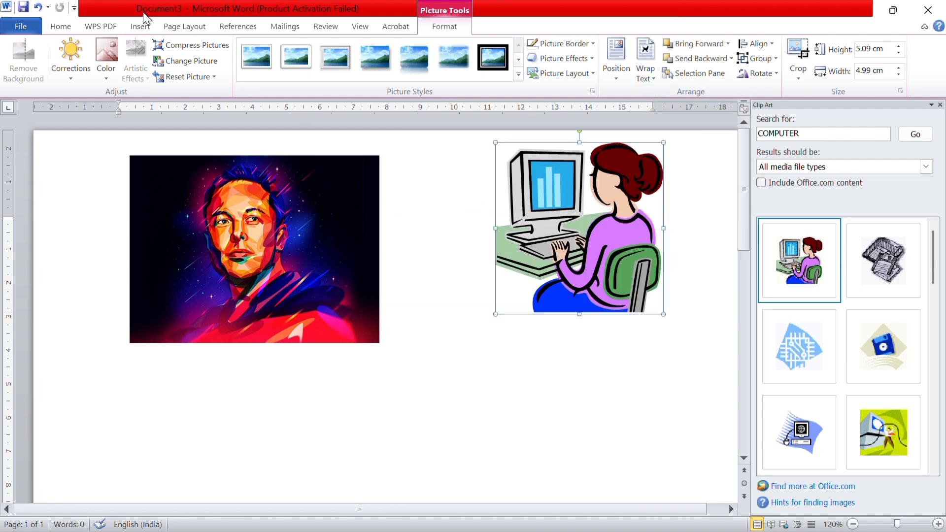
click(143, 29)
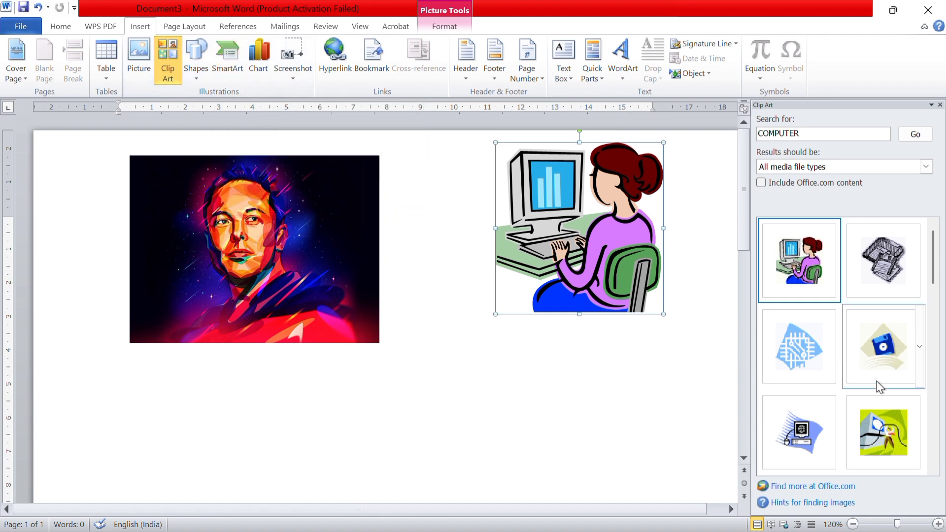
scroll(876, 350, down, 10)
scroll(877, 351, up, 10)
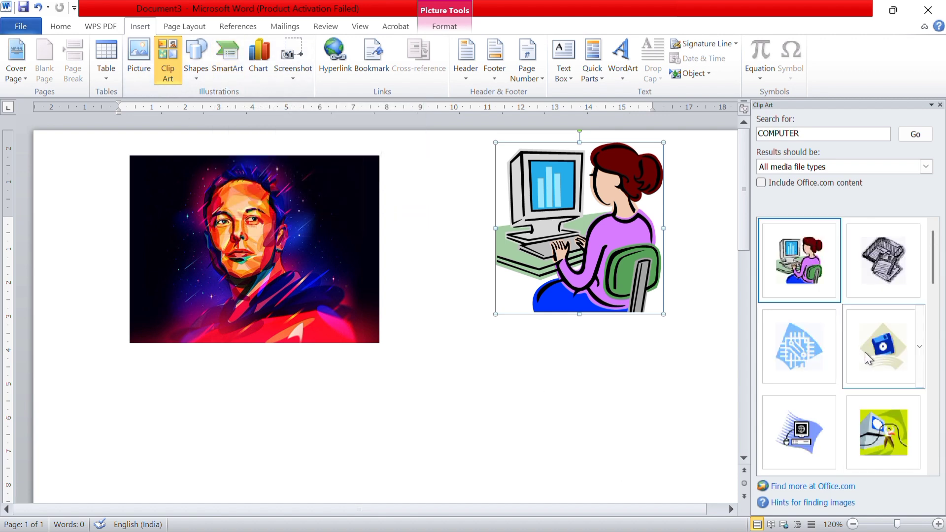